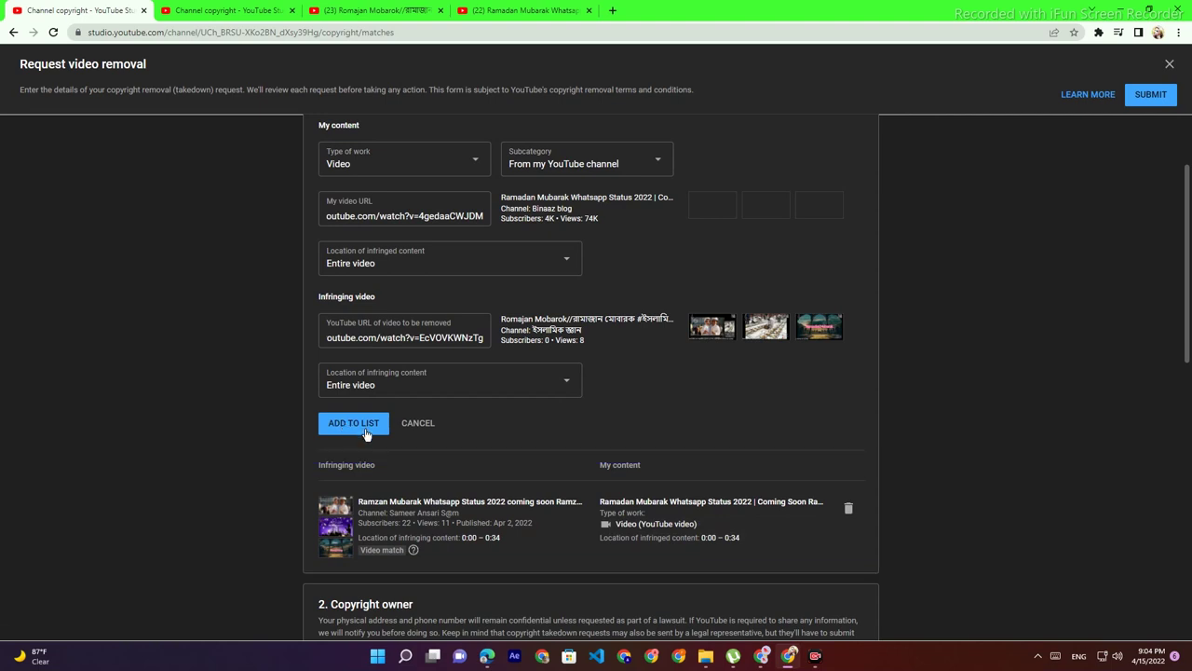
Add the entered infringing video and its matching original video to the removal request's list
scroll(365, 434, "down", 1)
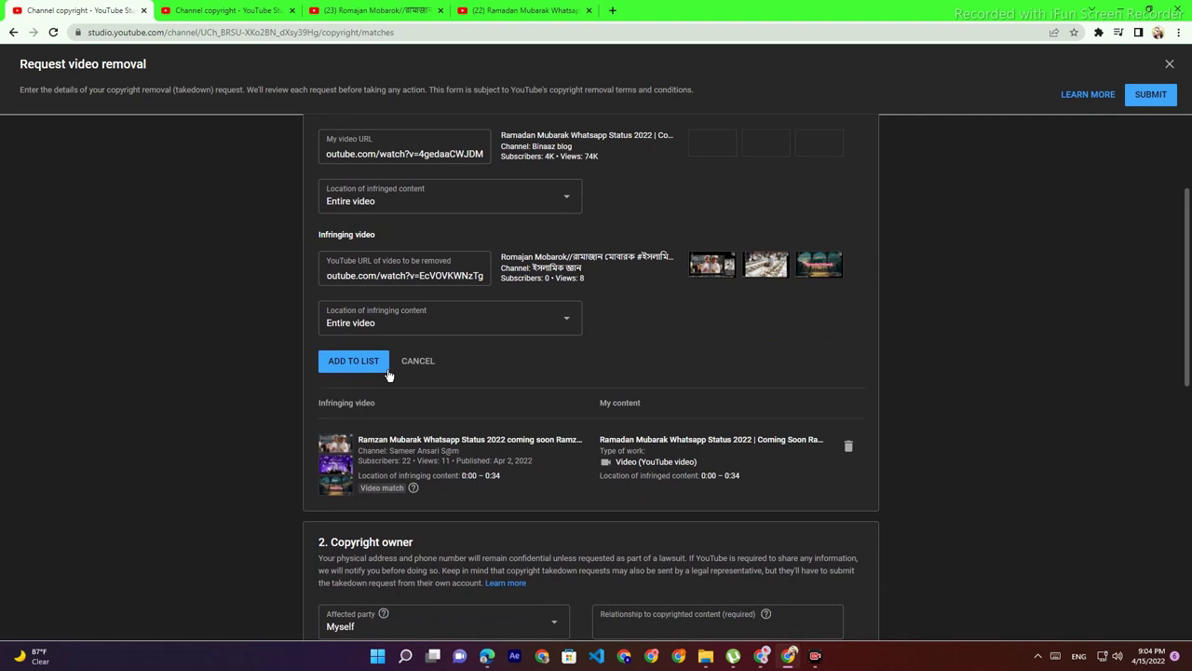
left_click(353, 361)
In the copyright owner section, set the affected party to Myself and the relationship to the copyrighted content to "creator"
scroll(390, 224, "down", 2)
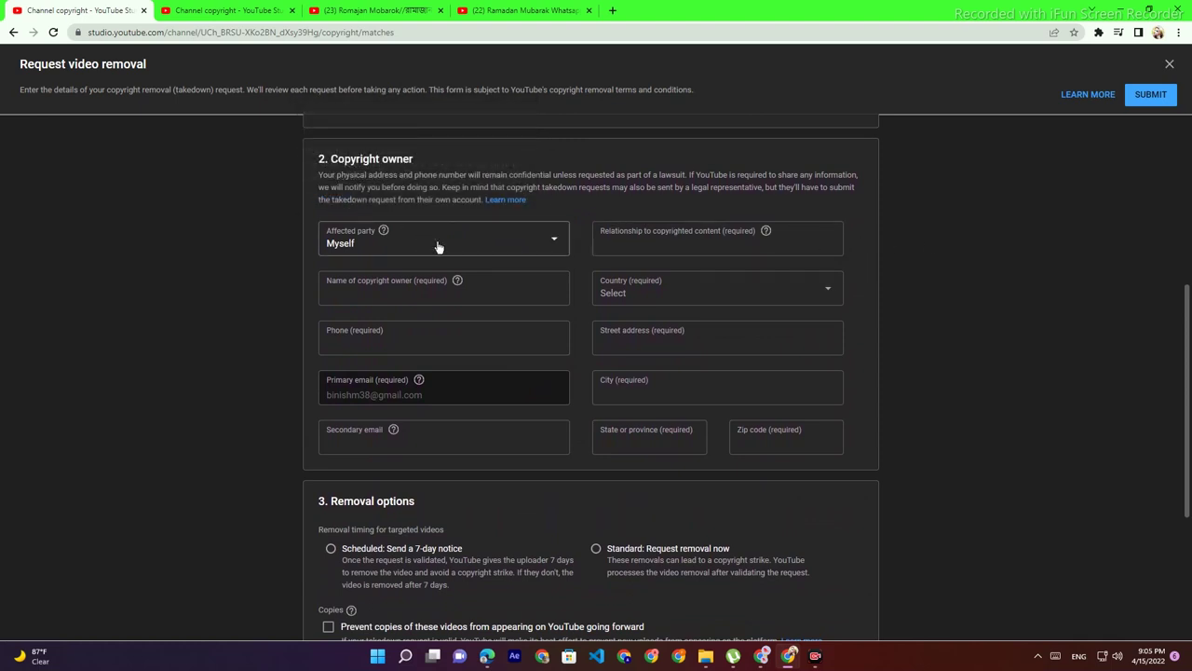
left_click(557, 235)
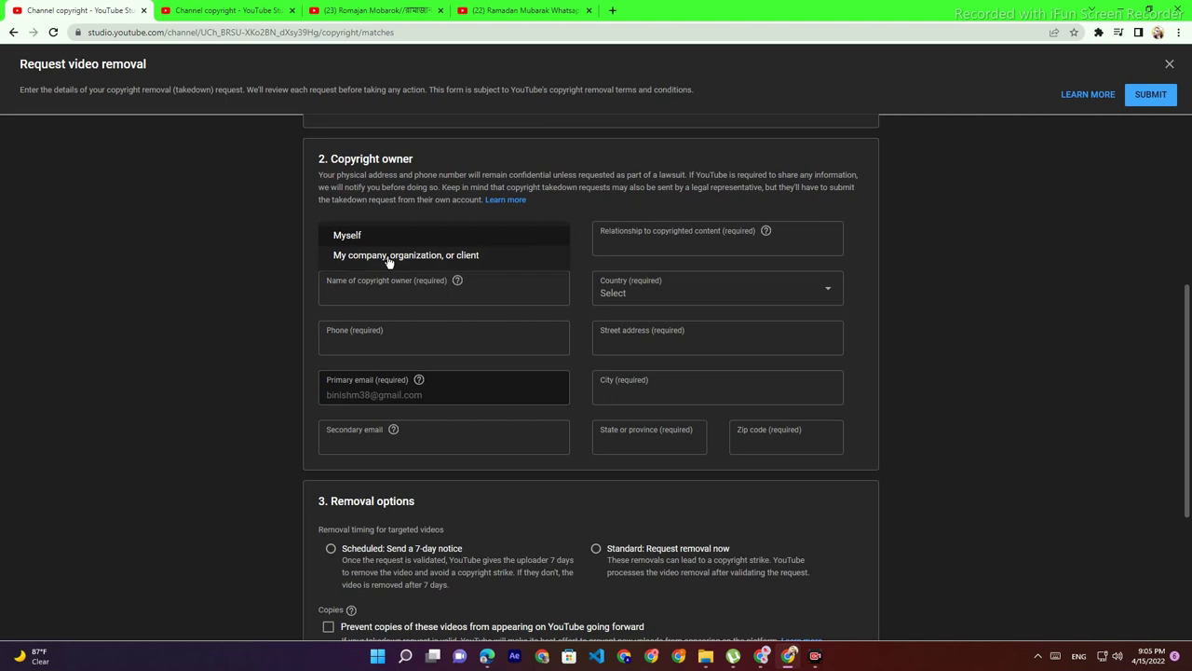
left_click(369, 237)
left_click(781, 245)
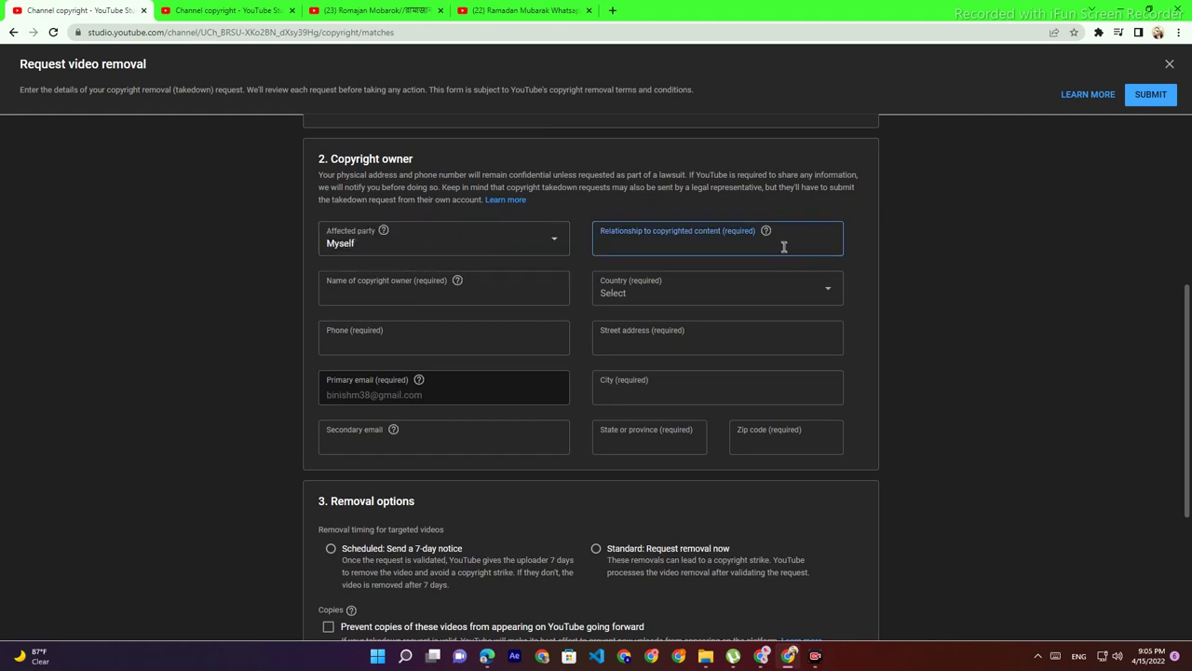
type("cer")
key("BackSpace")
key("BackSpace")
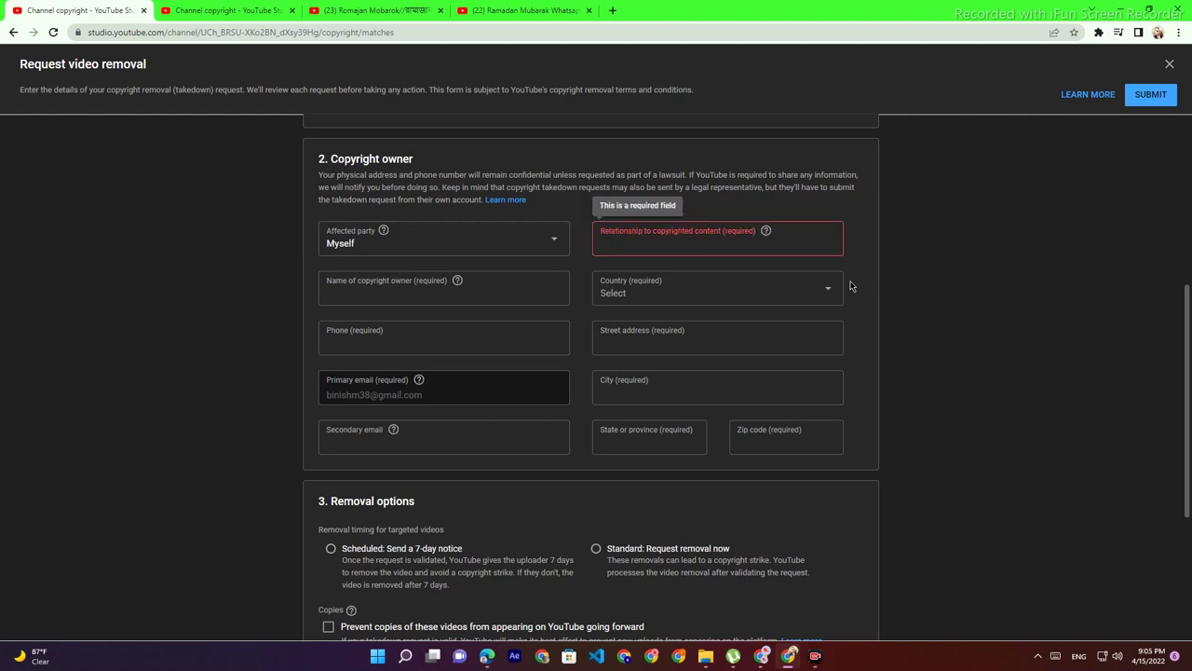
type("creator")
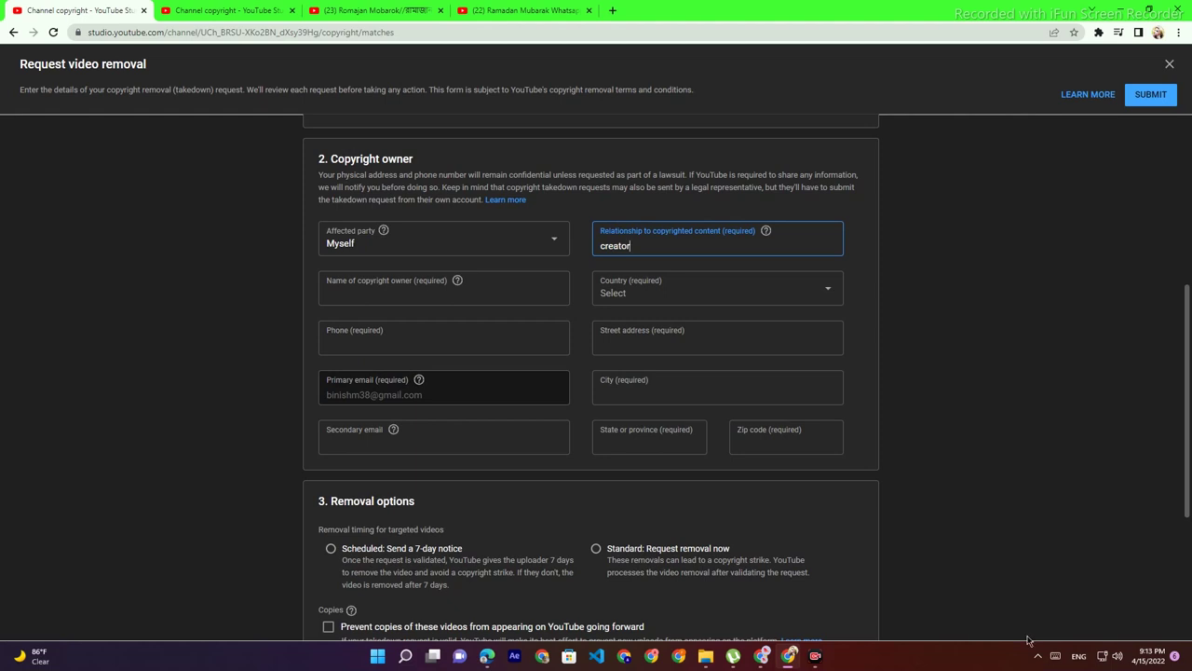
Check the help for the copyright owner's name and paste the channel name into that field
left_click(453, 294)
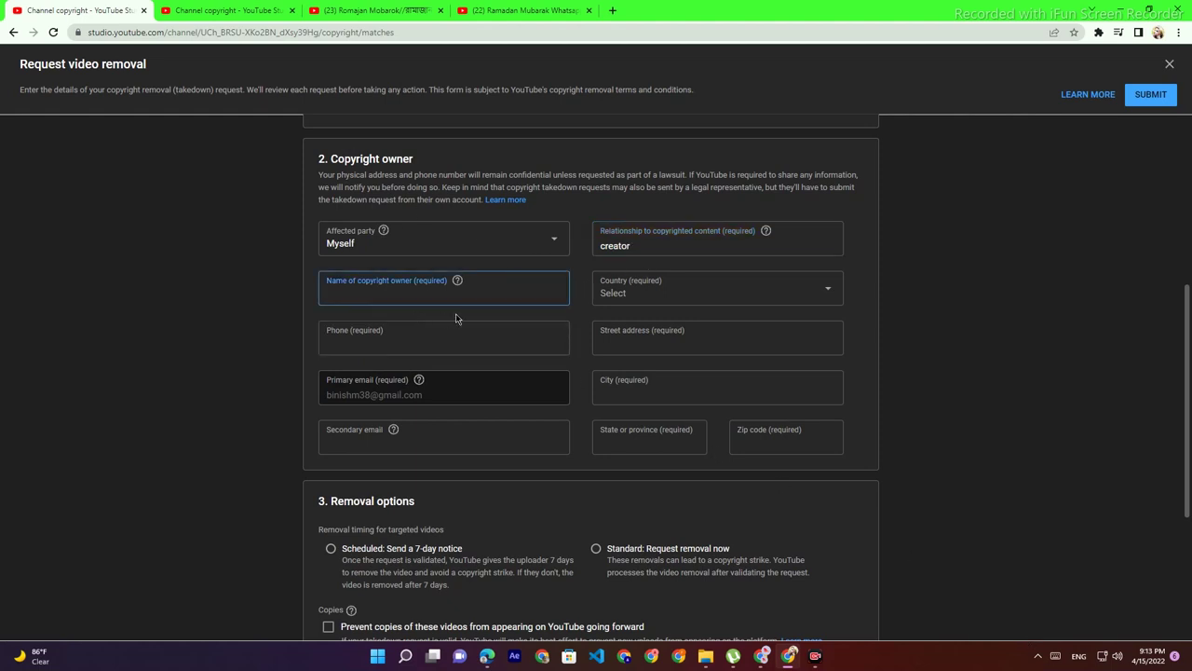
left_click(456, 283)
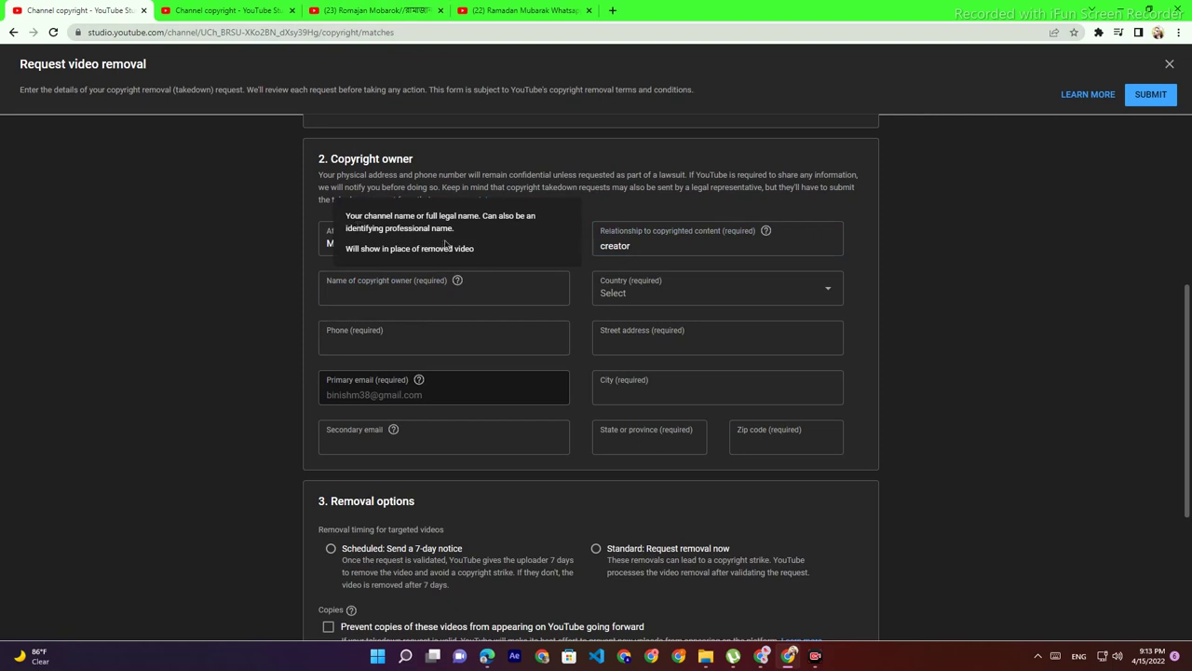
left_click(428, 288)
right_click(382, 298)
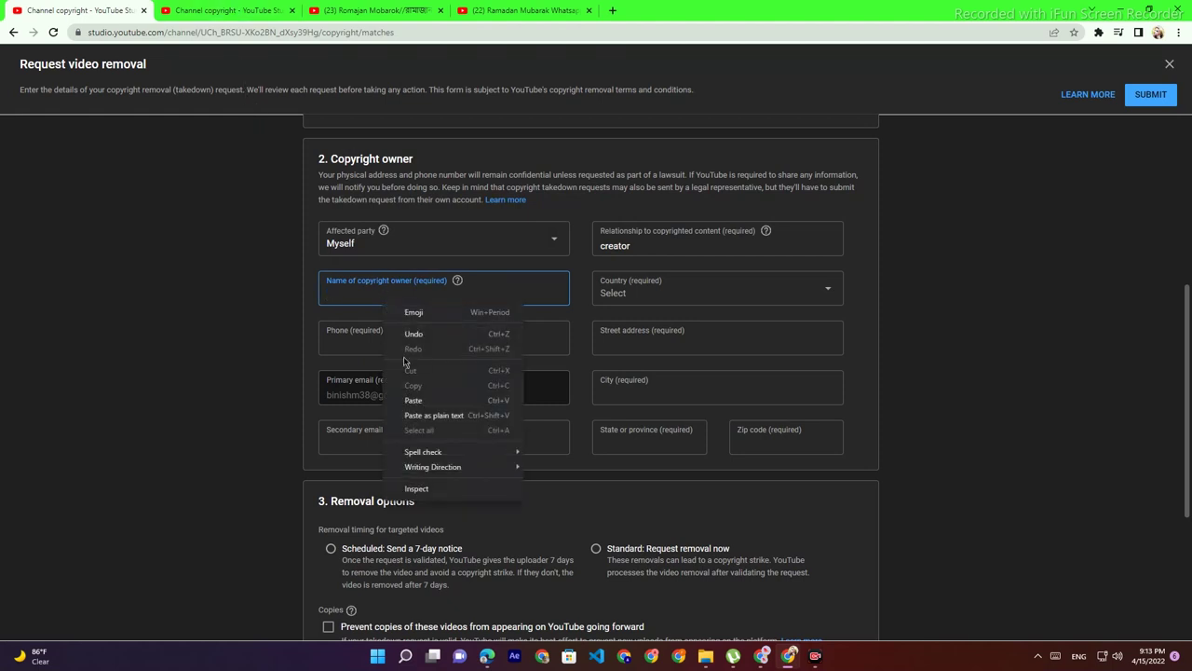
left_click(407, 389)
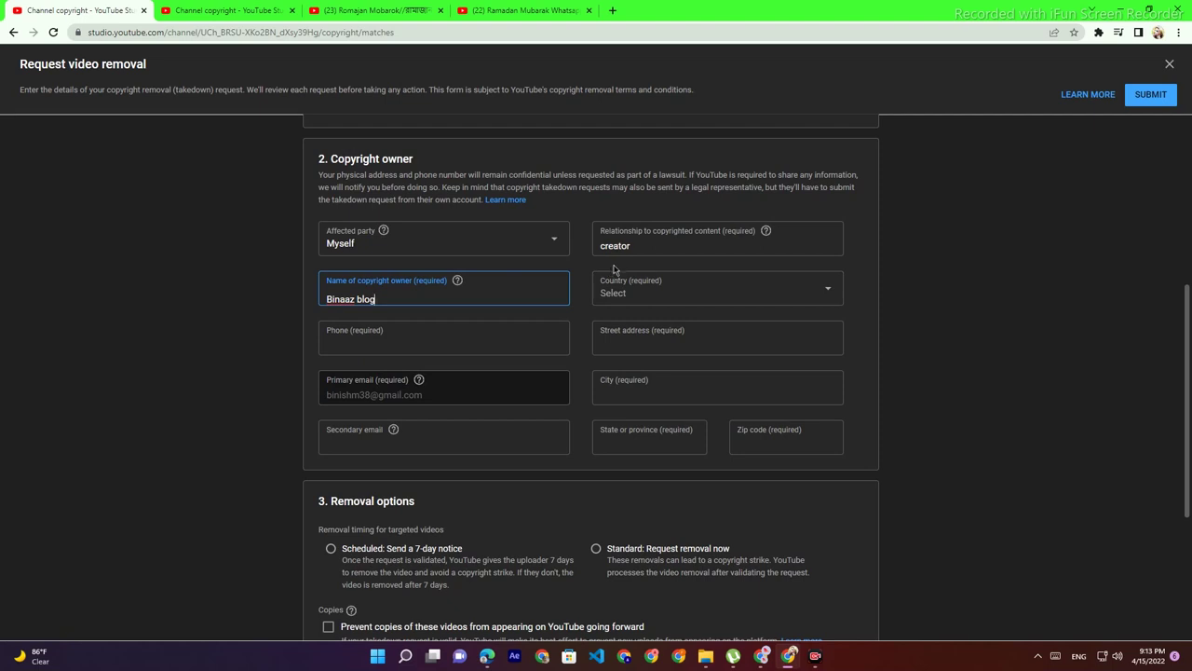
Set the copyright owner's country to Pakistan
left_click(654, 300)
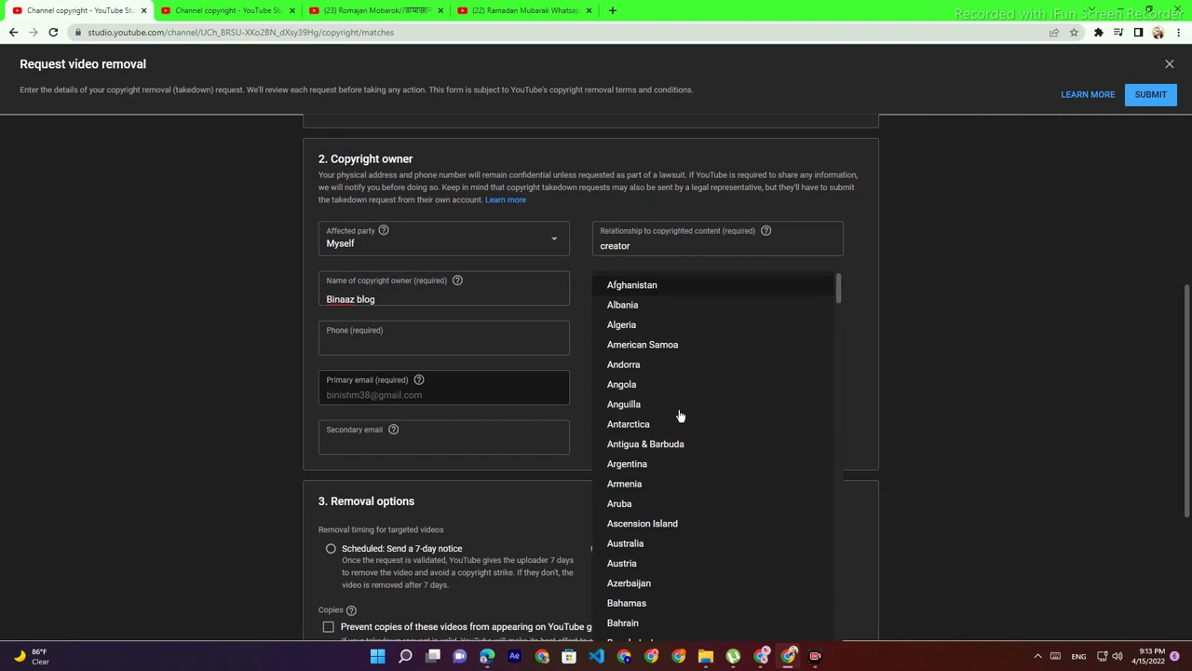
key("p")
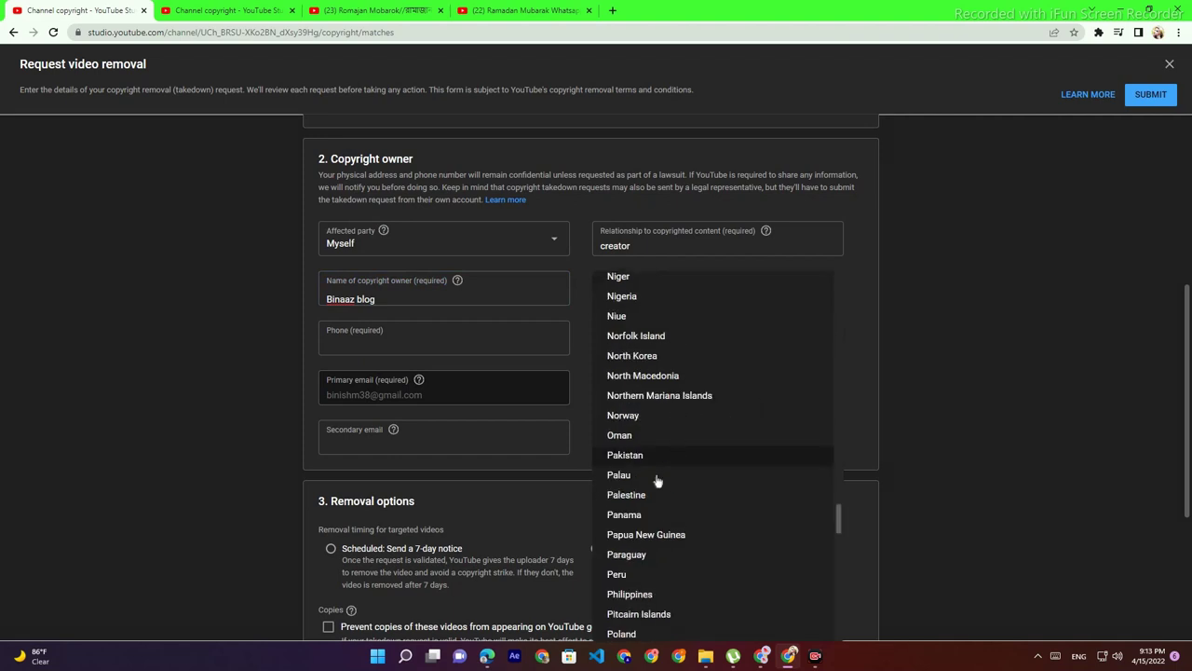
left_click(631, 455)
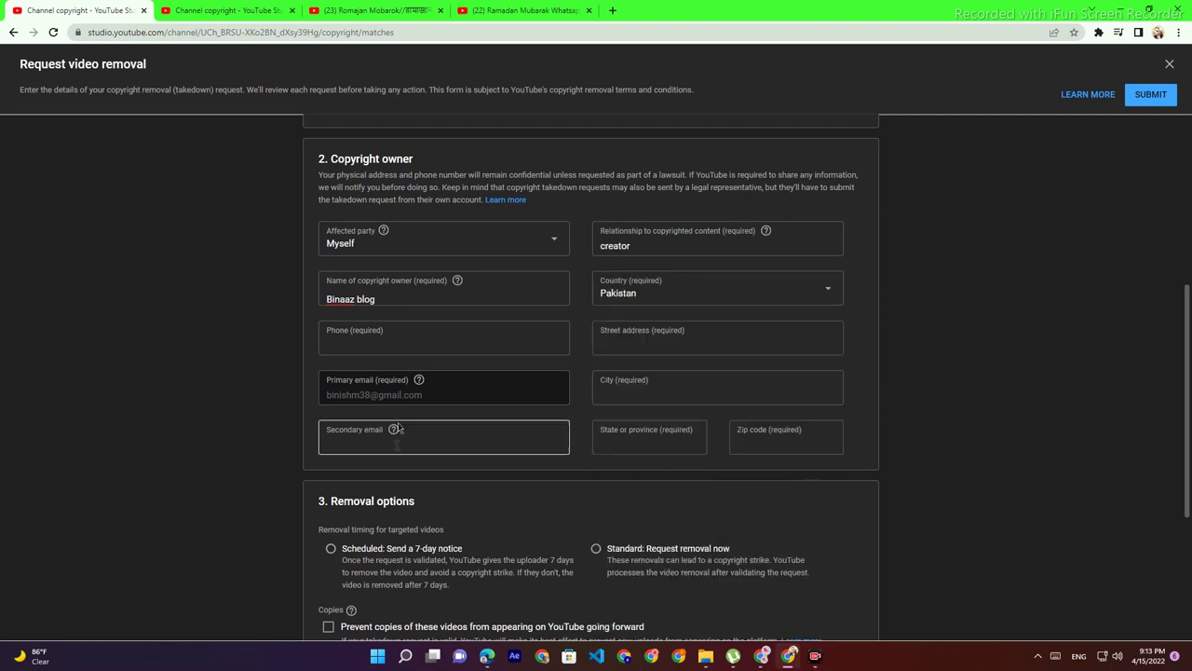
Enter the copyright owner's phone number and paste the street address
left_click(411, 343)
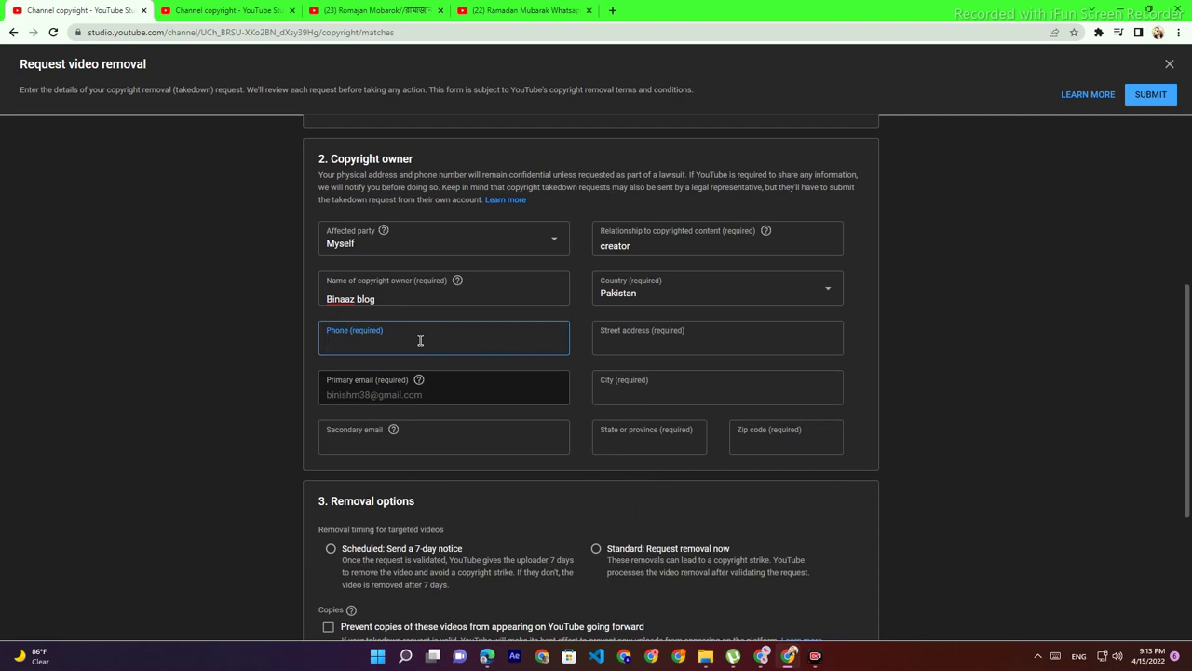
key("ctrl+v")
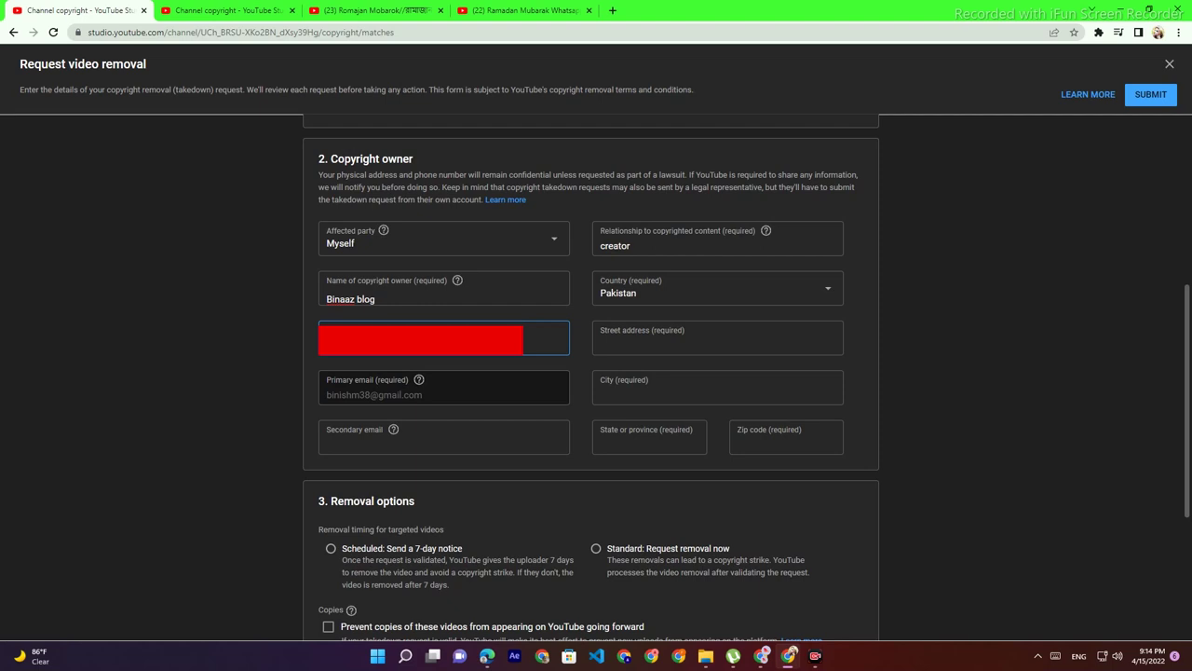
key("Tab")
right_click(667, 343)
left_click(715, 443)
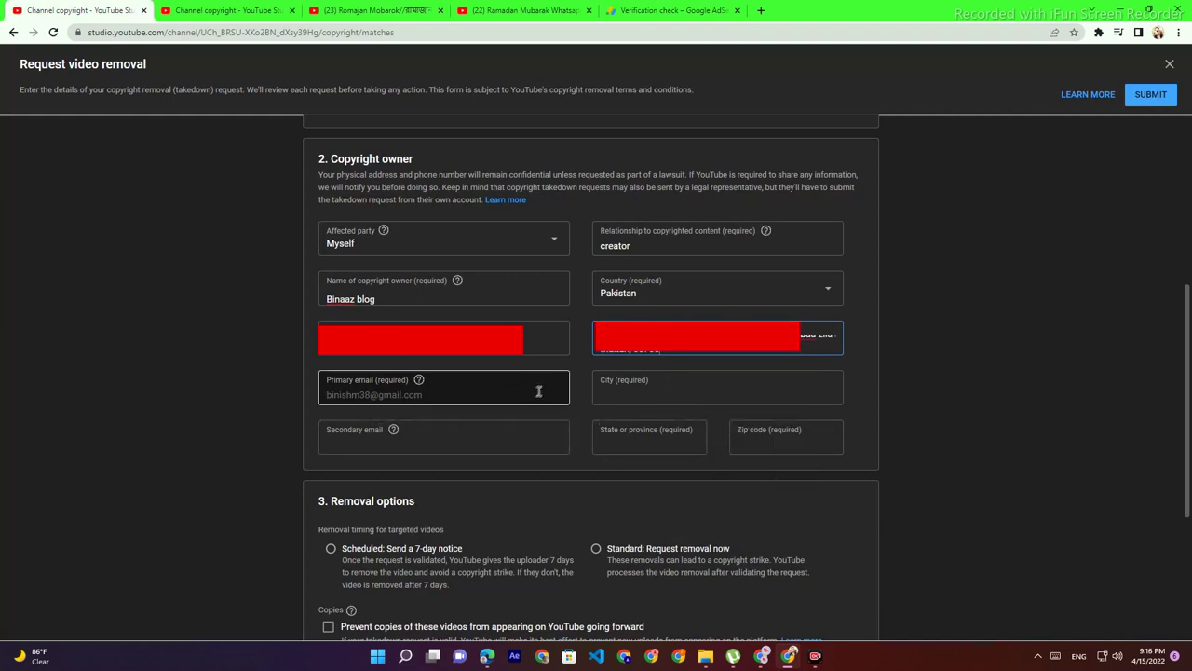
Complete the copyright owner's address by filling in the city, the state or province, and the zip code
left_click(618, 391)
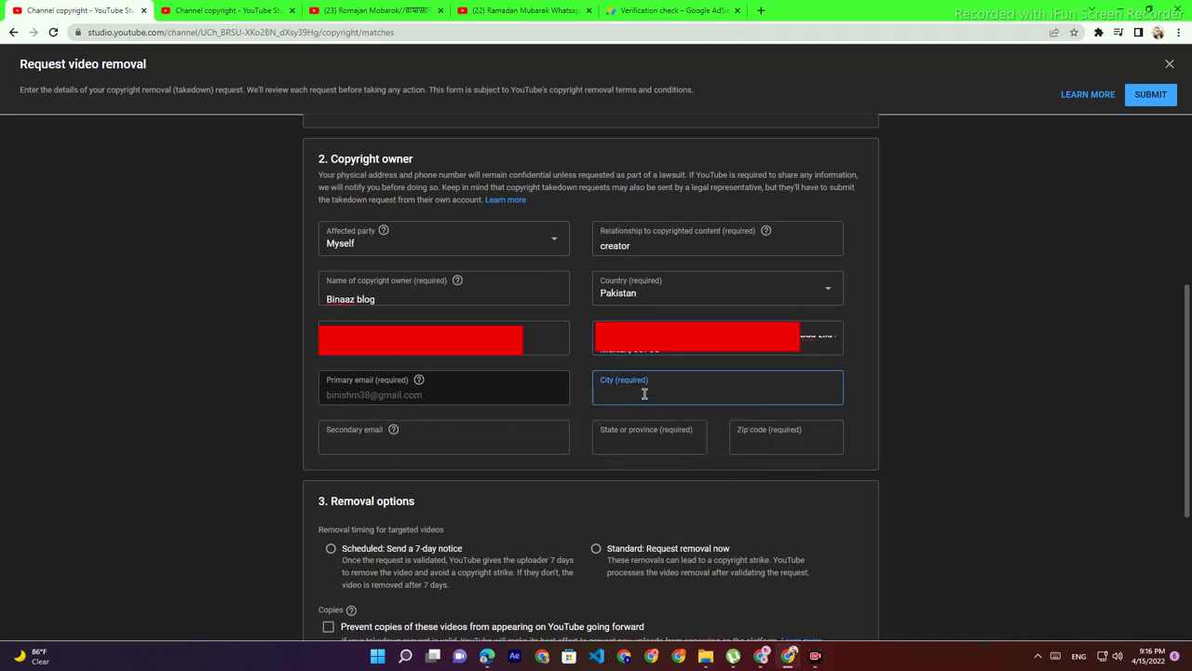
type("mult")
type("tan")
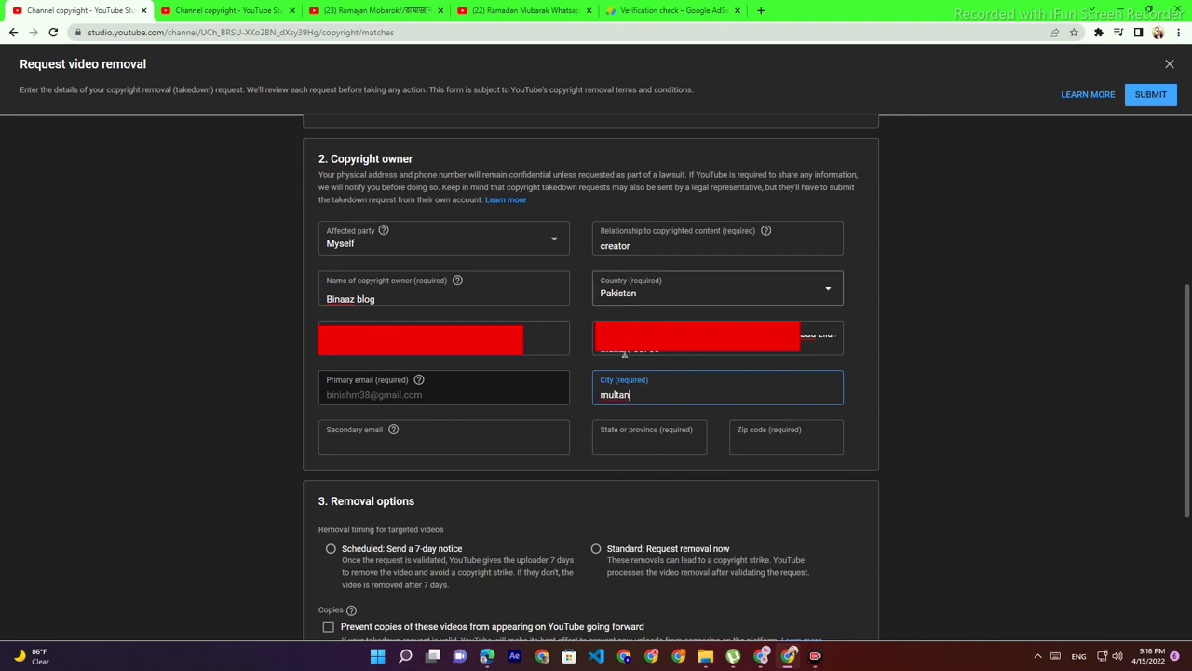
left_click(612, 449)
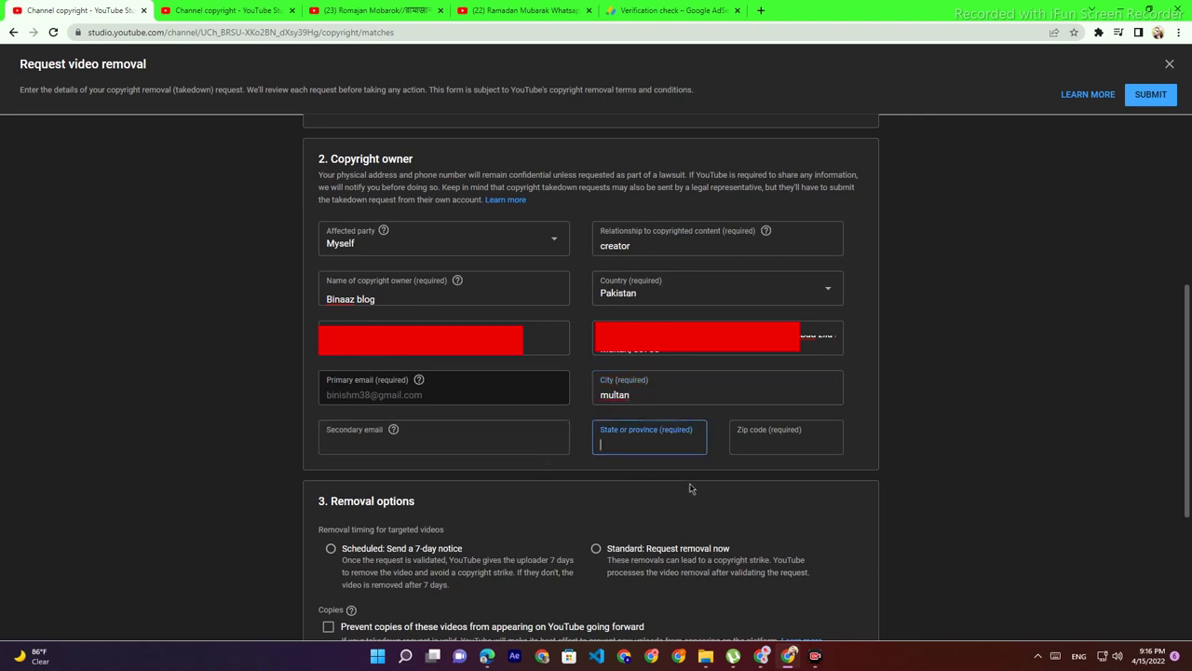
type("punjab")
left_click(758, 447)
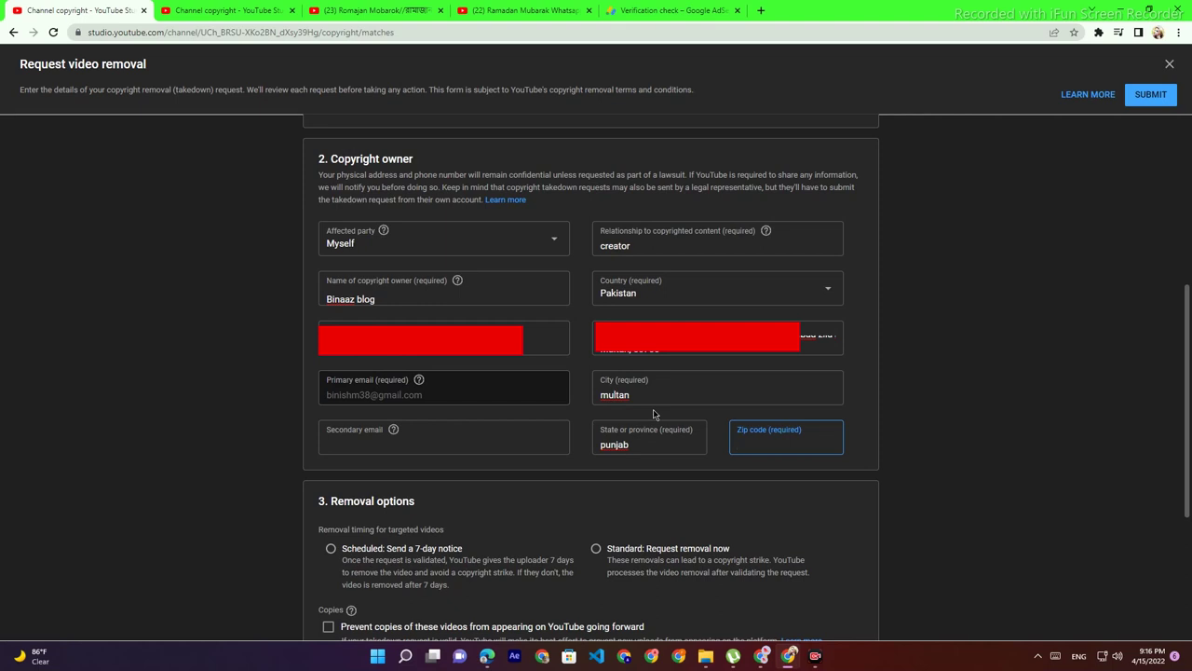
right_click(760, 447)
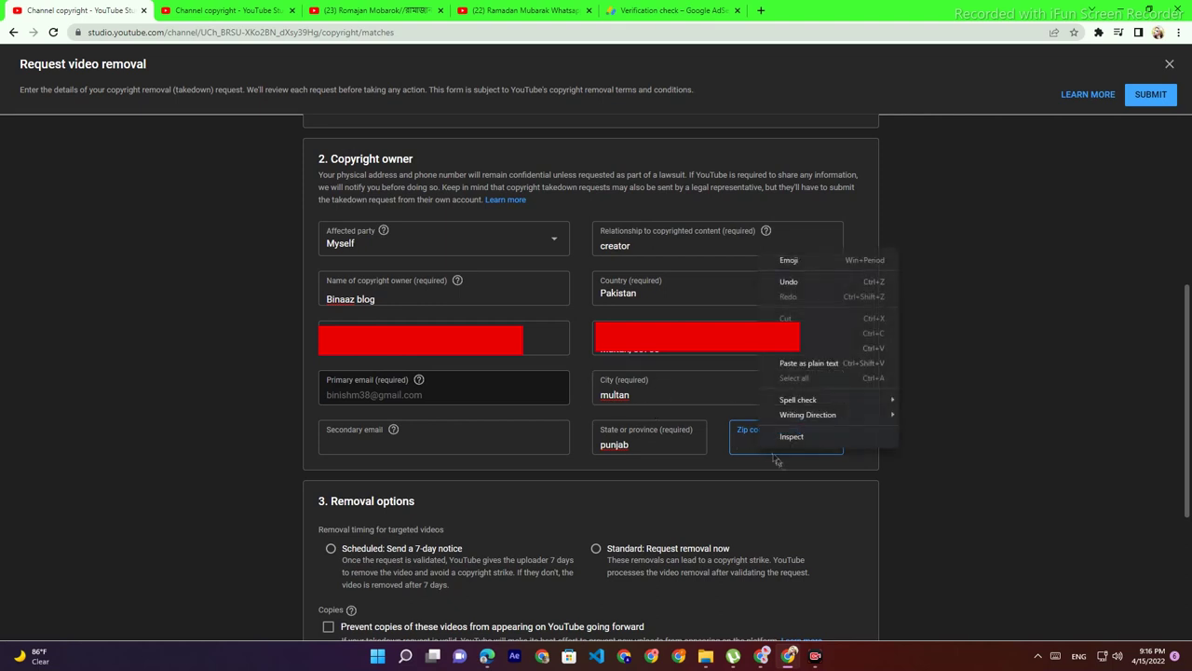
left_click(806, 347)
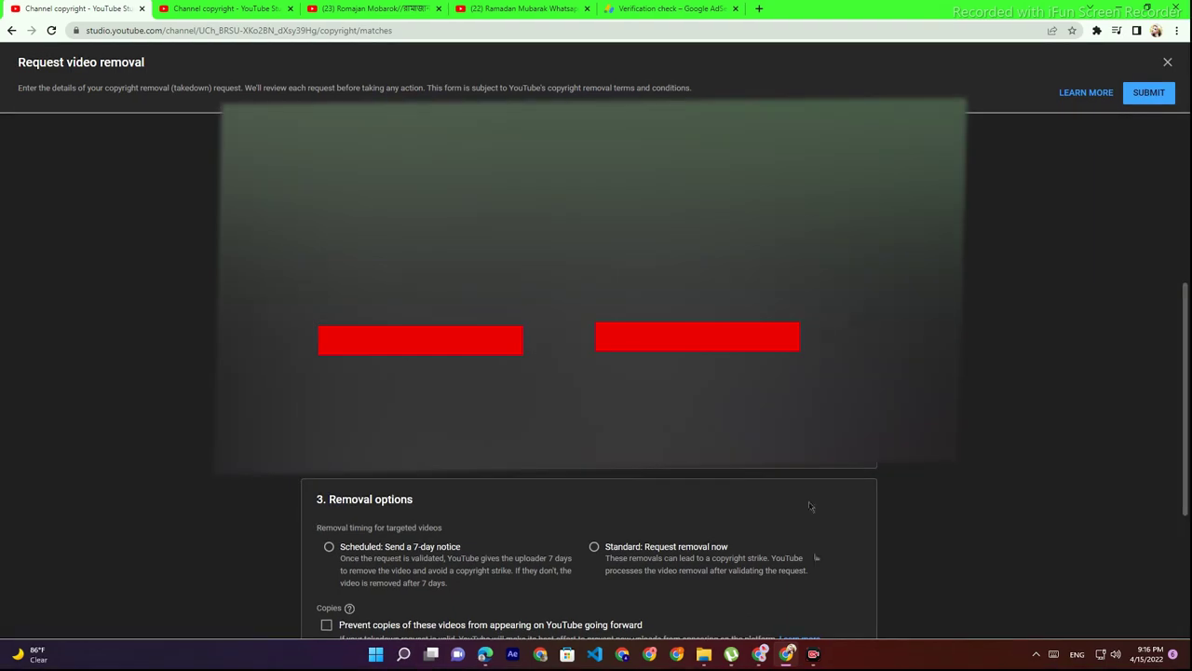
Choose the scheduled removal with a 7-day notice and enable preventing future copies, including the worldwide exclusive rights certification
scroll(518, 490, "down", 2)
scroll(484, 481, "down", 1)
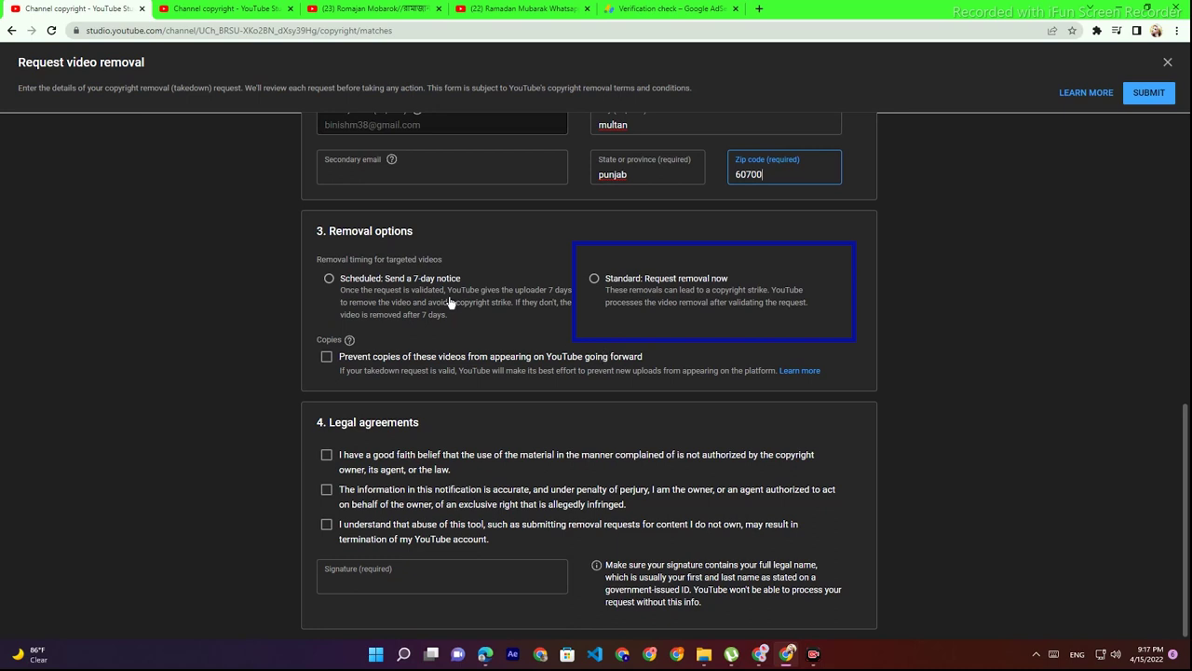
left_click(329, 279)
left_click(723, 309)
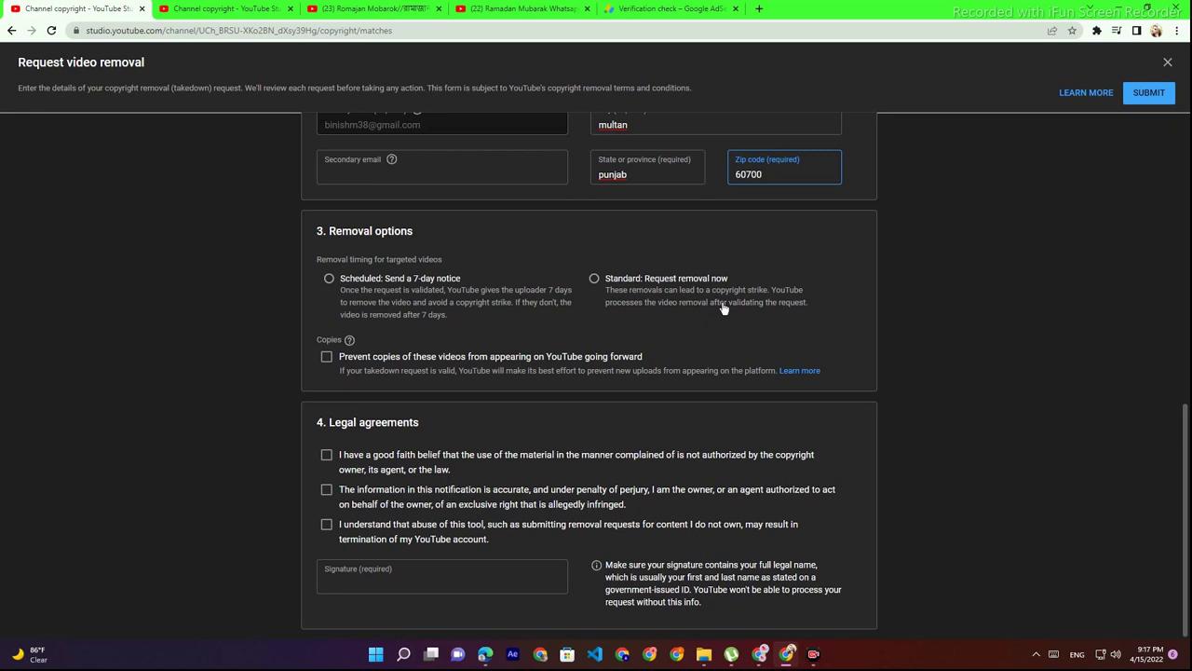
left_click(399, 278)
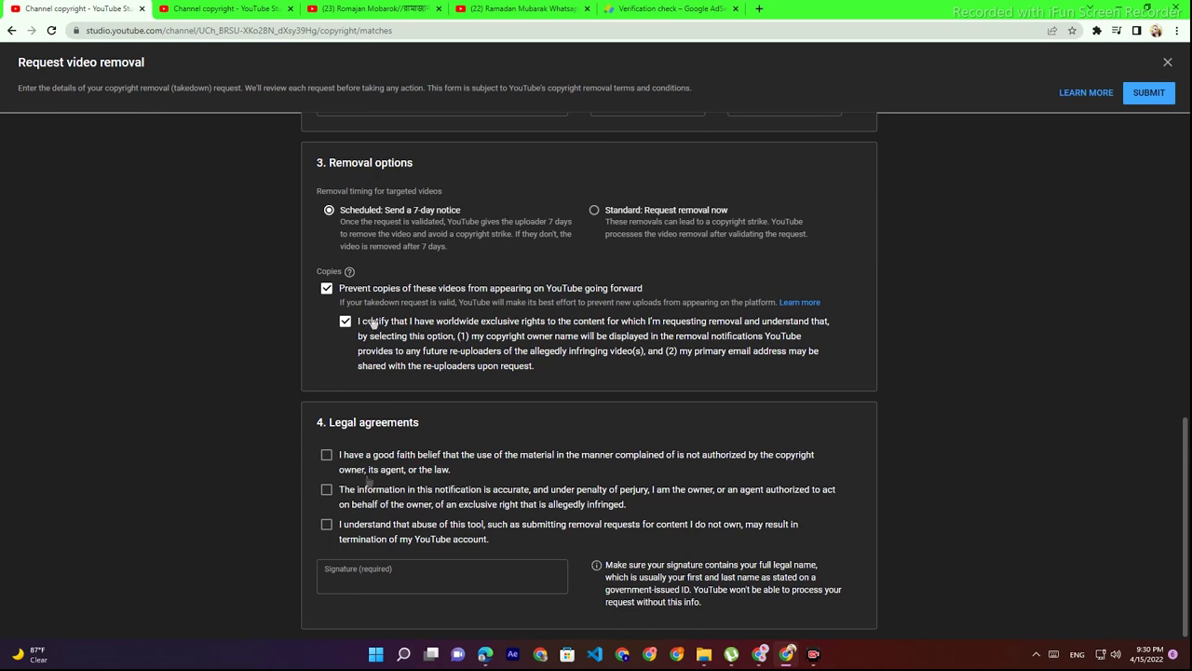
Accept all three legal agreements: good faith belief, accuracy under penalty of perjury, and abuse of the tool
left_click(328, 456)
left_click(326, 494)
left_click(326, 525)
Sign with the owner's full legal name and submit the removal request, confirming the not-a-robot check
left_click(372, 579)
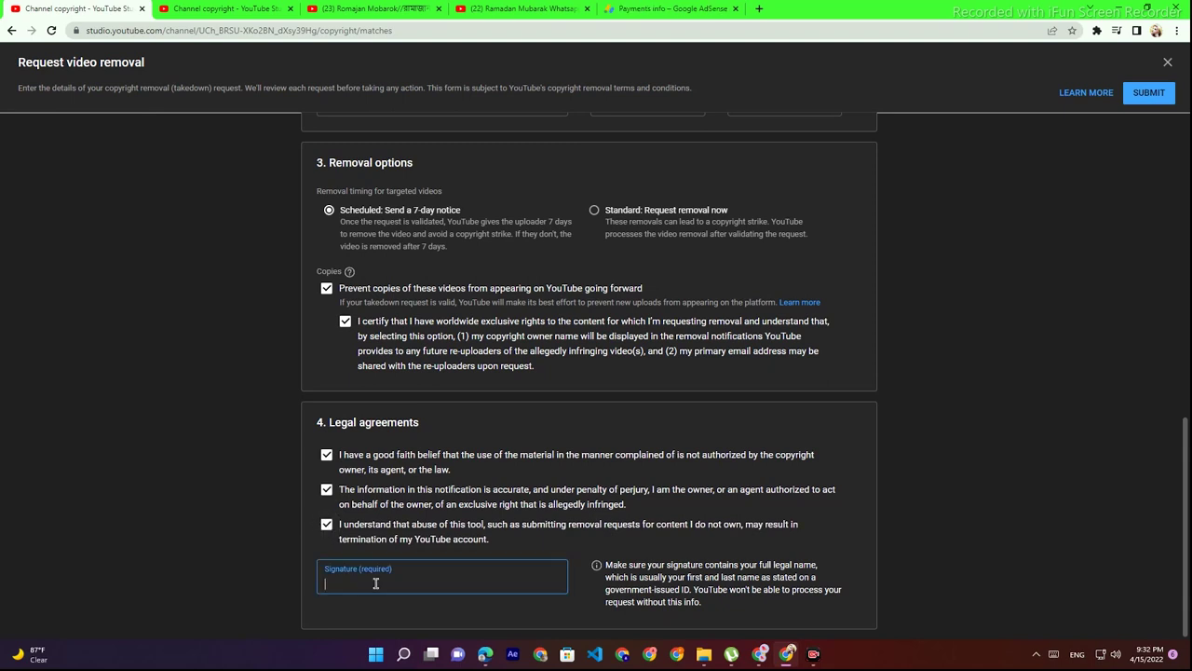
right_click(377, 581)
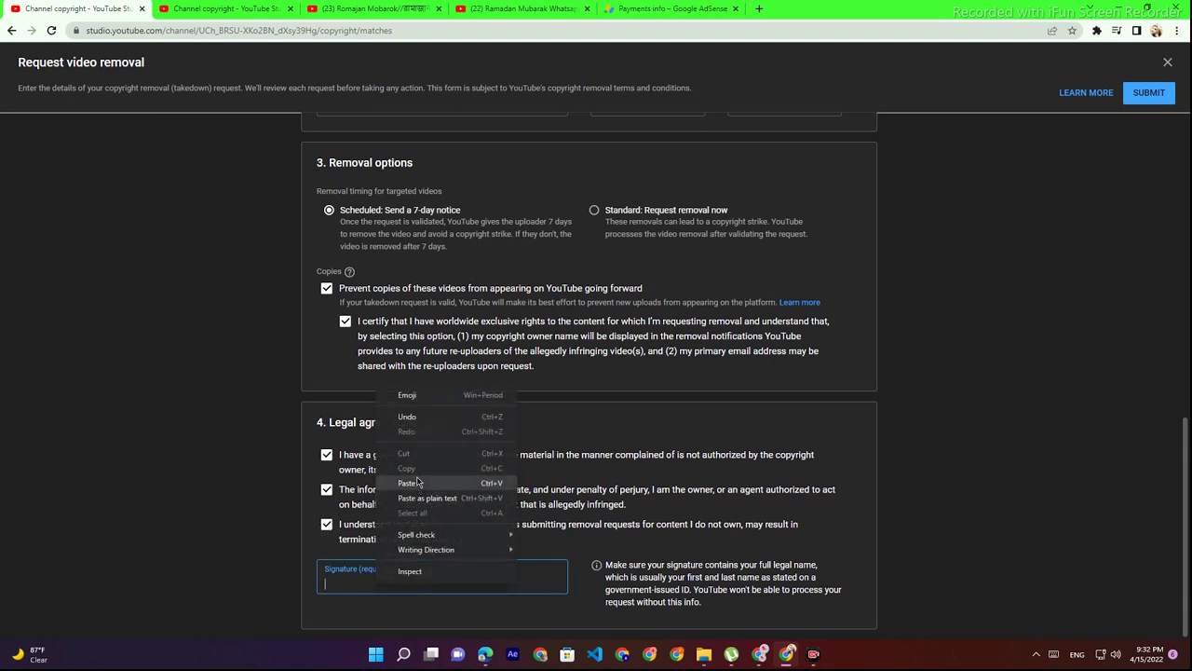
left_click(409, 482)
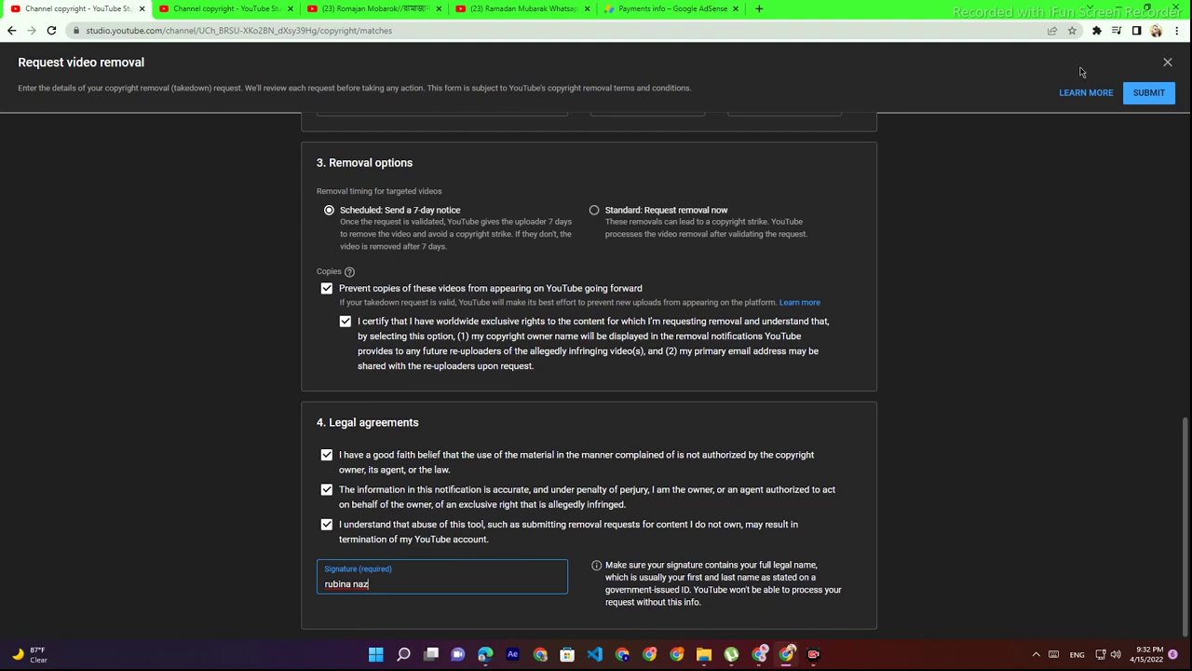
left_click(1151, 95)
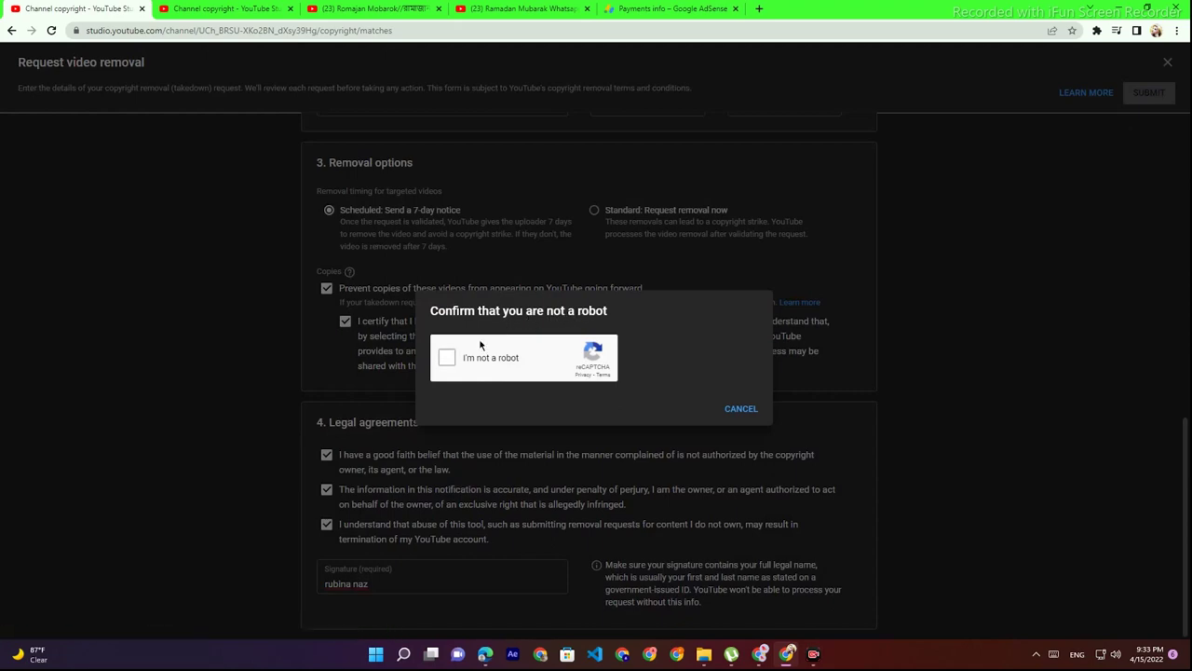
left_click(446, 359)
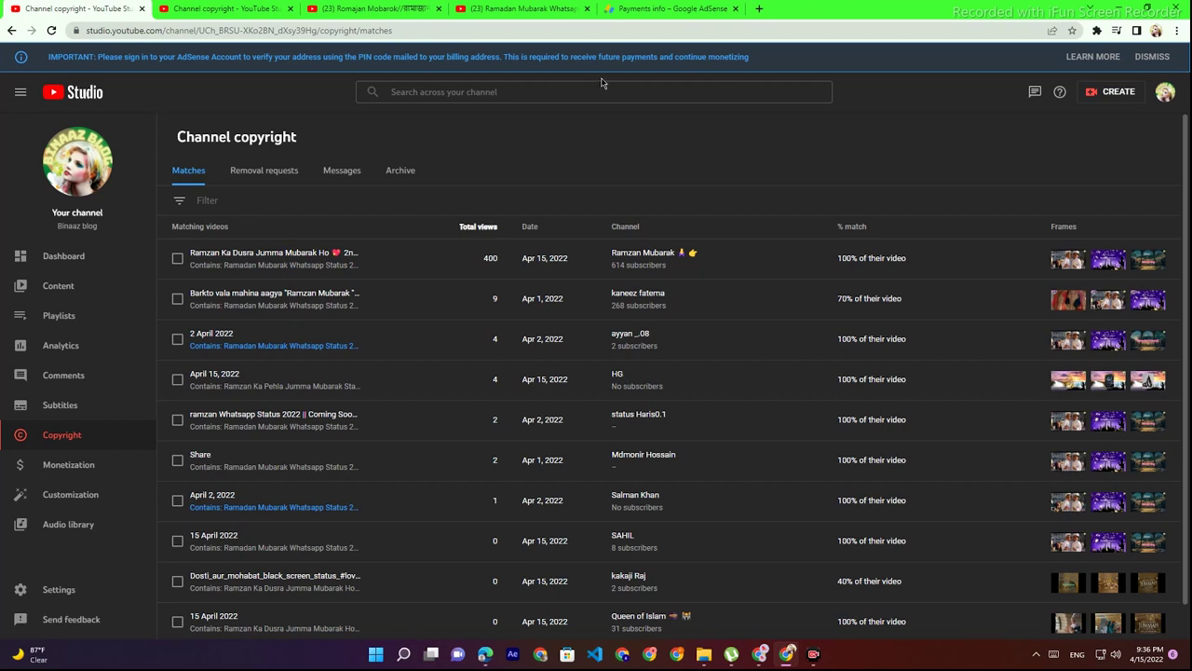
Select the 400-view "Ramzan Ka Dusra Jumma Mubarak Ho" match and show 50 rows per page in the matches list
left_click(178, 258)
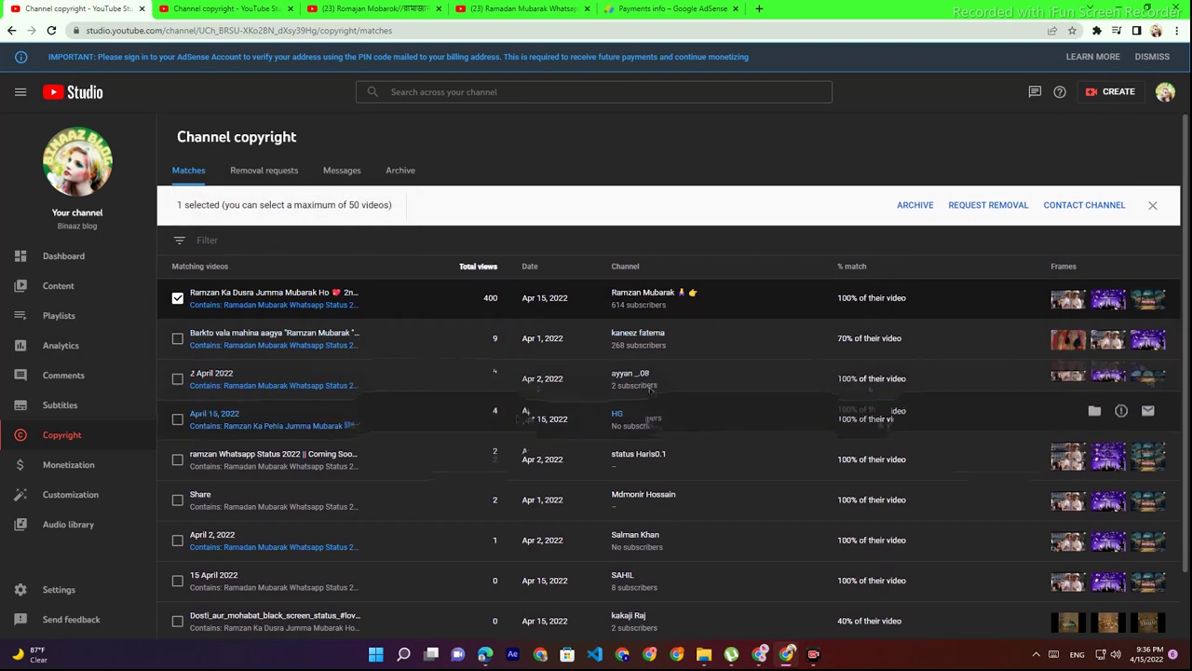
scroll(439, 454, "down", 1)
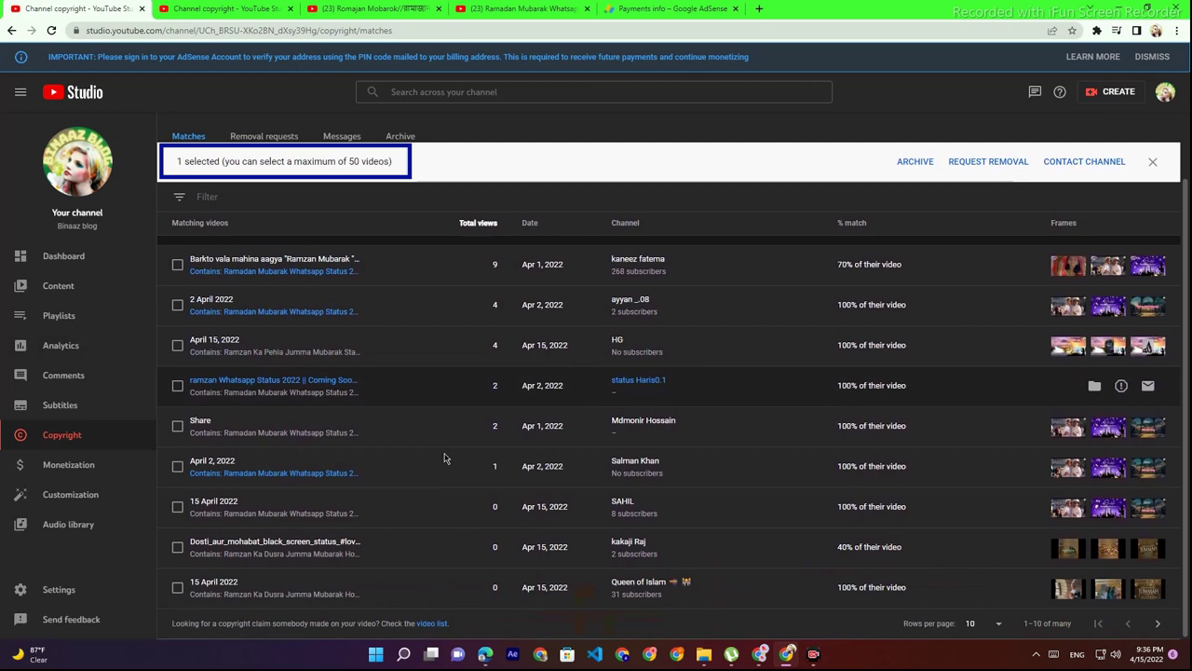
left_click(987, 629)
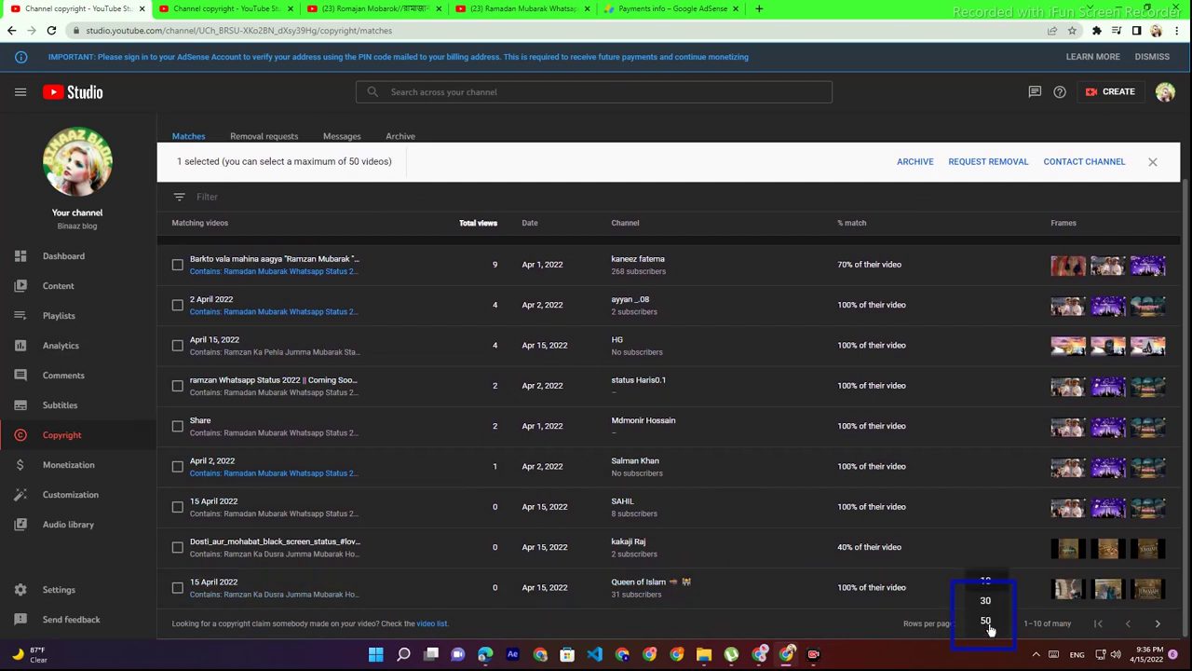
left_click(989, 626)
scroll(262, 577, "down", 3)
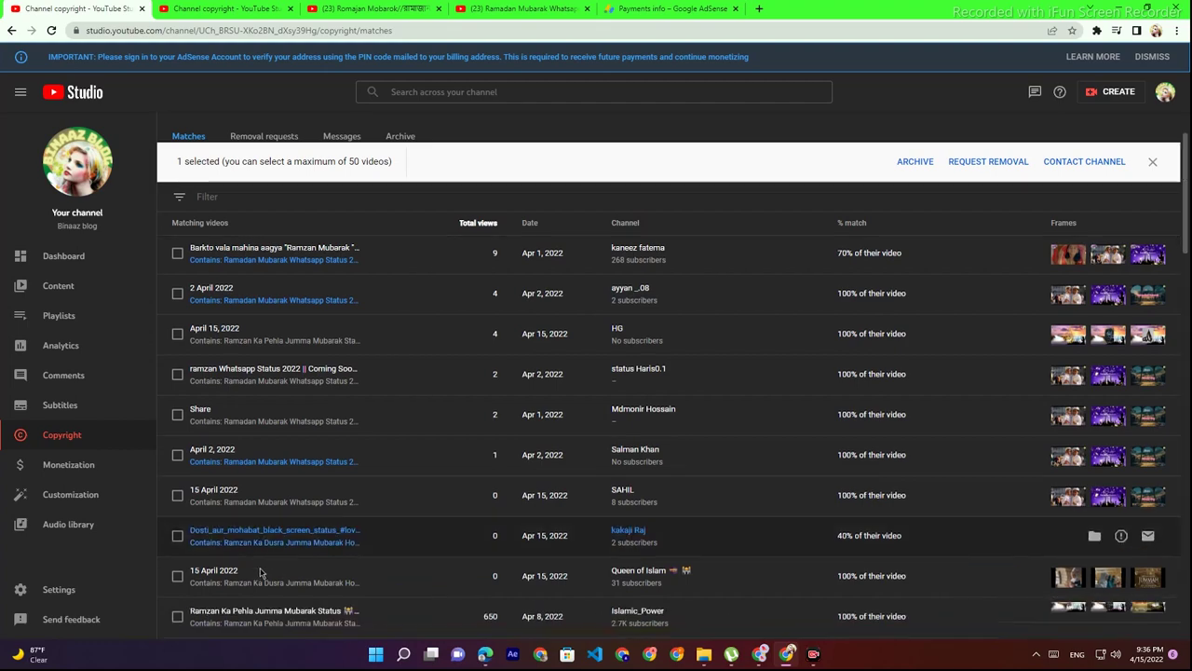
scroll(262, 576, "down", 10)
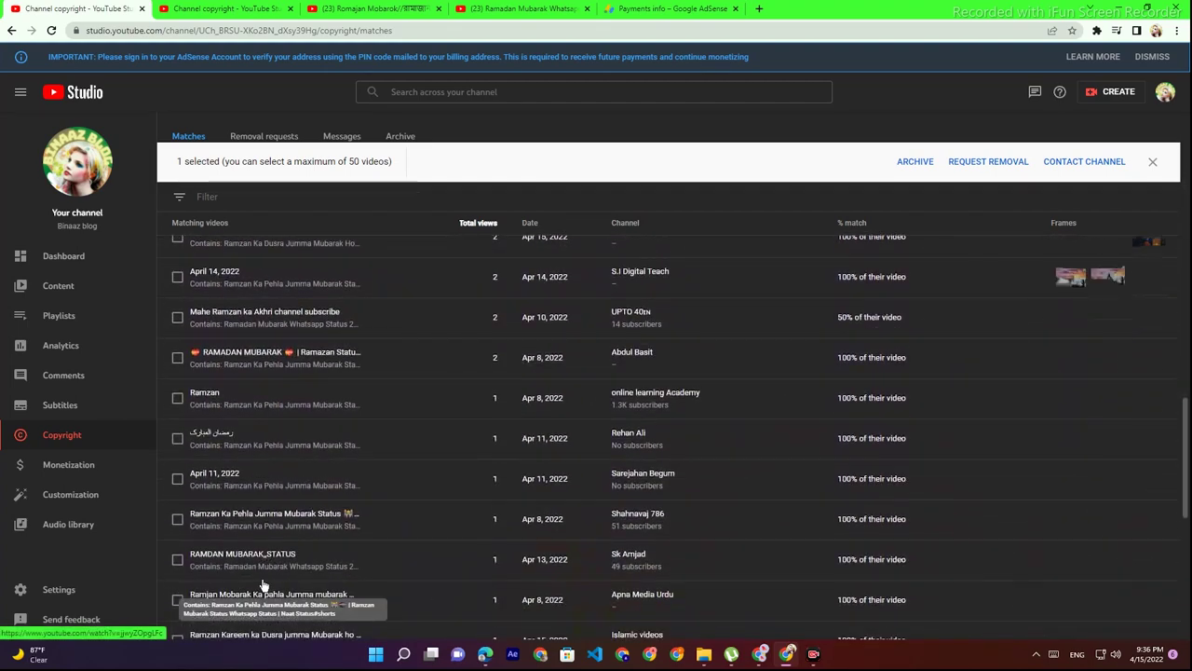
Select every remaining match on the 50-row page, reaching the maximum of 50 videos
scroll(262, 585, "down", 1)
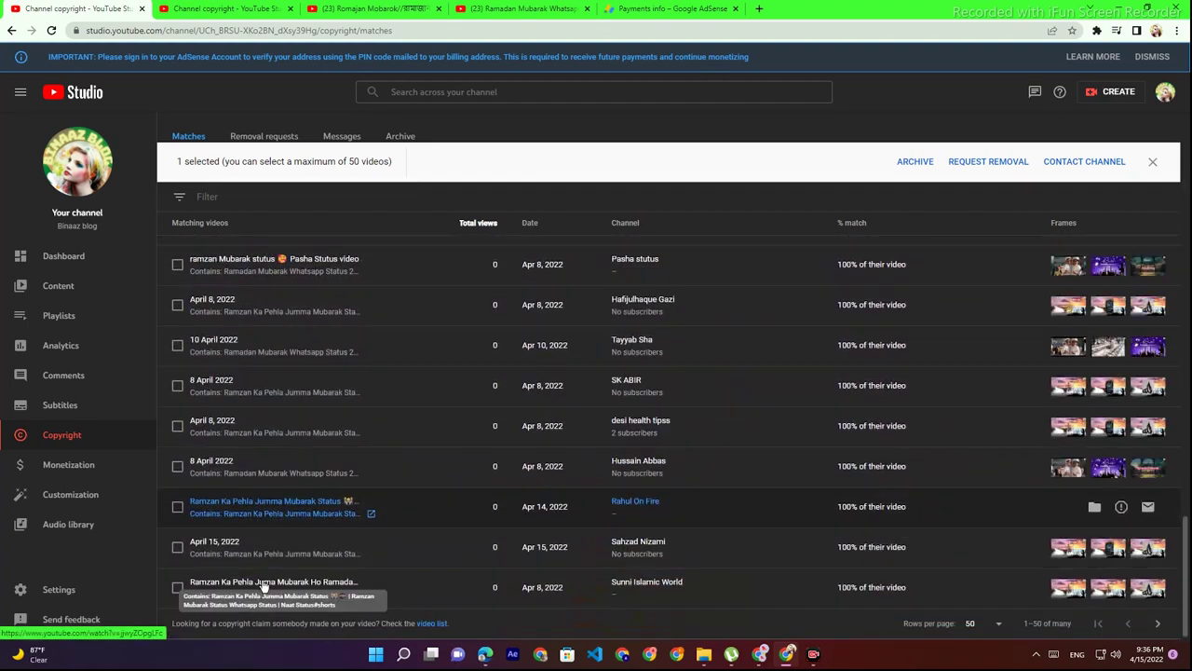
scroll(264, 591, "up", 3)
scroll(263, 586, "up", 10)
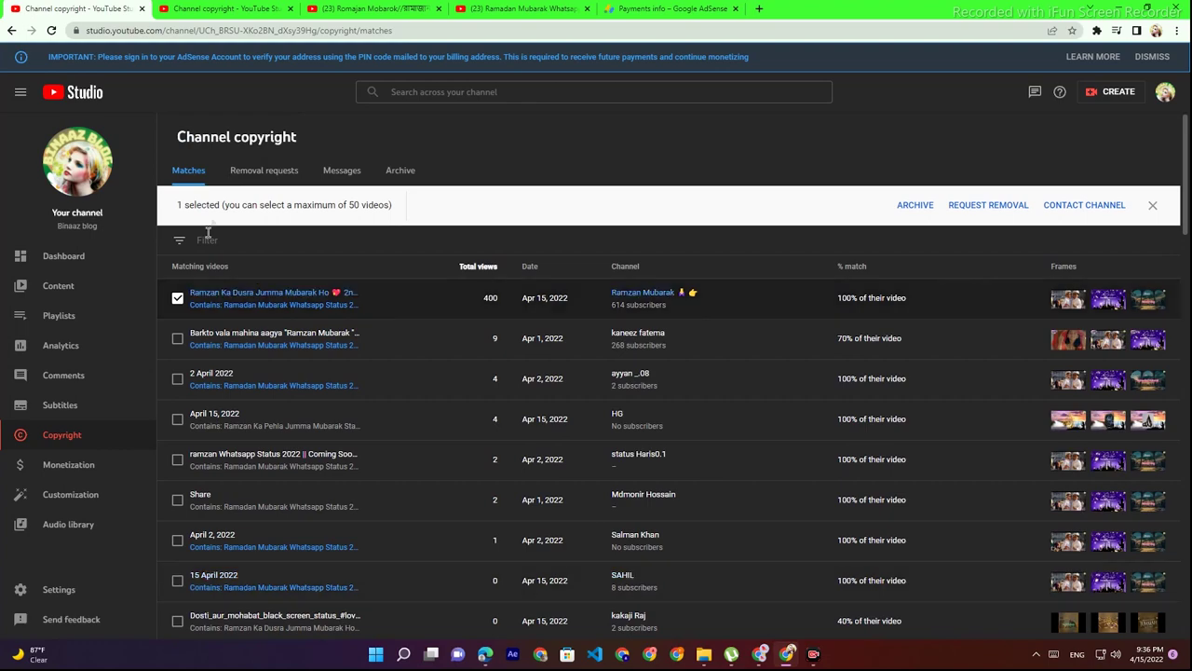
left_click(177, 338)
left_click(177, 378)
left_click(177, 418)
left_click(177, 459)
left_click(177, 499)
left_click(177, 539)
scroll(174, 412, "down", 2)
left_click(176, 394)
scroll(174, 410, "down", 5)
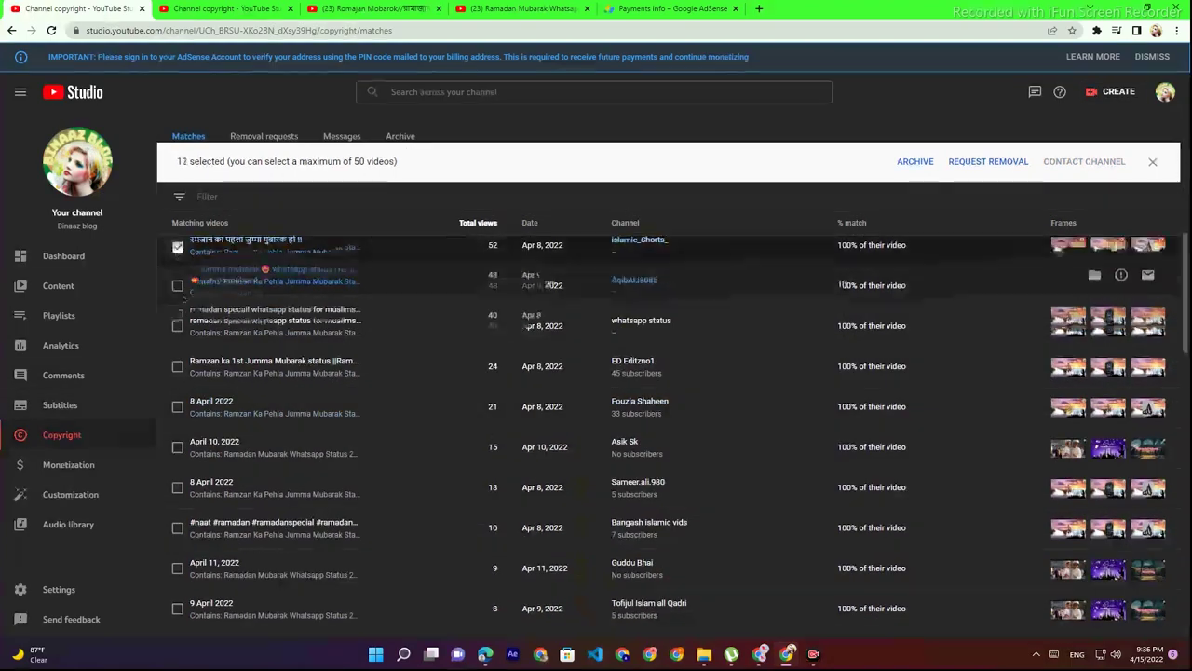
left_click(177, 401)
scroll(176, 405, "down", 1)
left_click(177, 407)
scroll(176, 407, "down", 2)
left_click(177, 400)
scroll(170, 398, "down", 3)
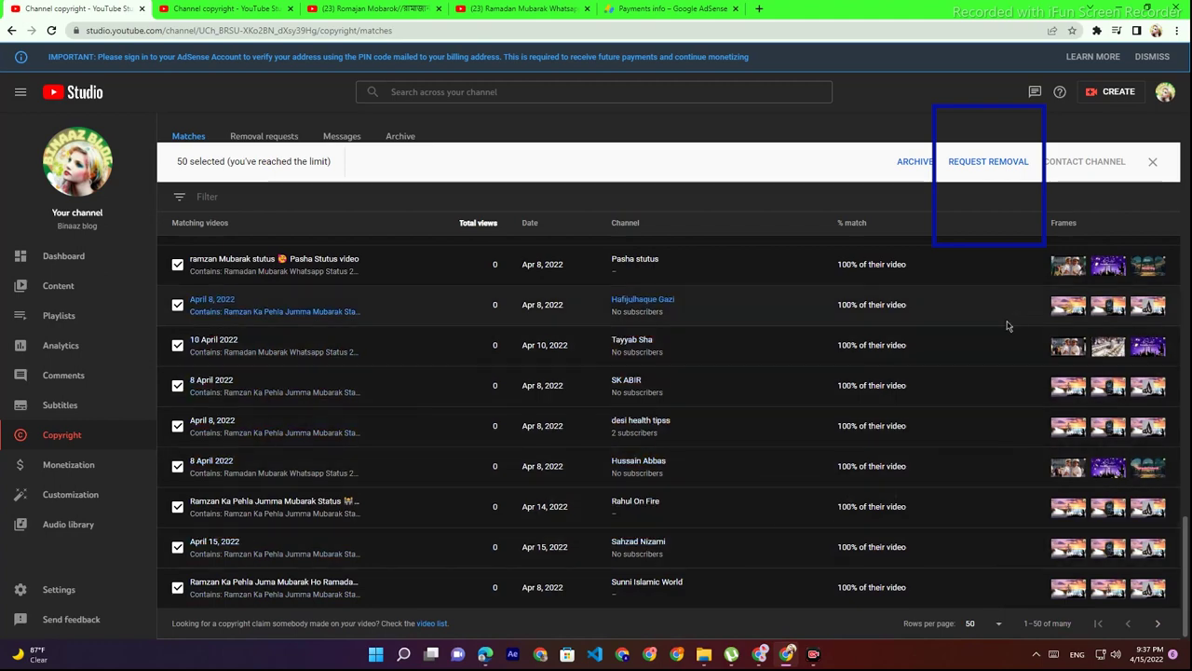
Start a removal request for the 50 selected videos and review the listed videos down to the copyright owner section
left_click(1006, 164)
scroll(587, 428, "down", 7)
scroll(559, 475, "down", 15)
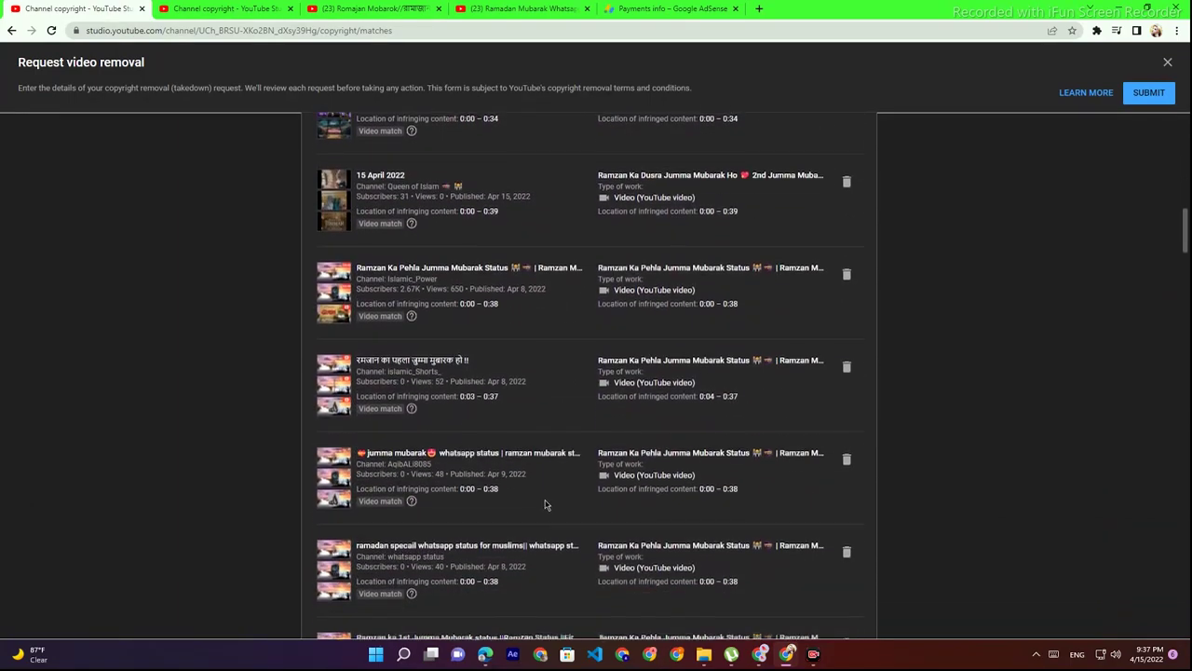
scroll(545, 546, "down", 15)
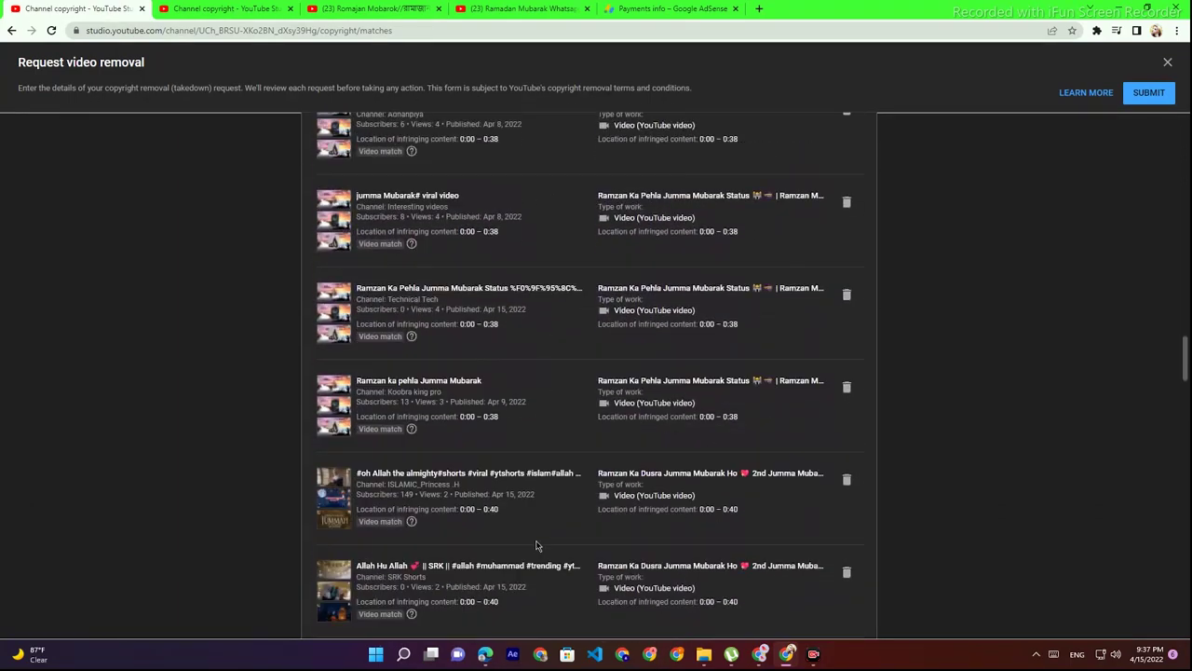
scroll(524, 545, "down", 15)
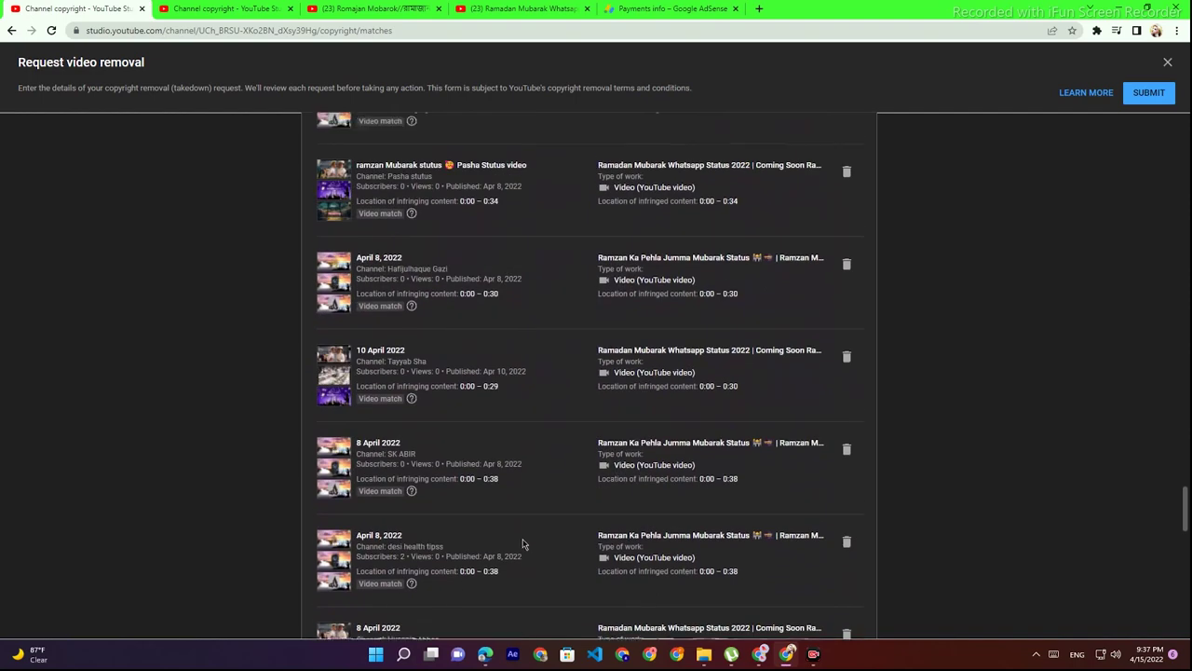
Enter "creator" as the relationship to the copyrighted content and paste the channel name as the copyright owner
left_click(634, 388)
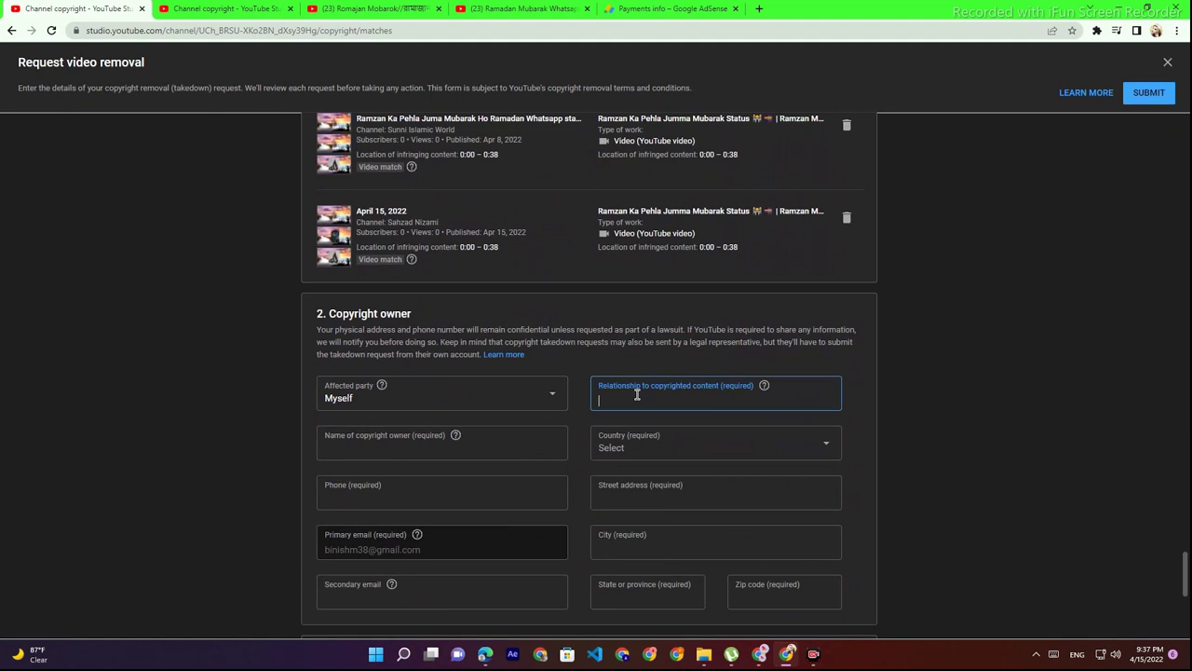
type("creator")
left_click(400, 449)
right_click(416, 454)
left_click(401, 345)
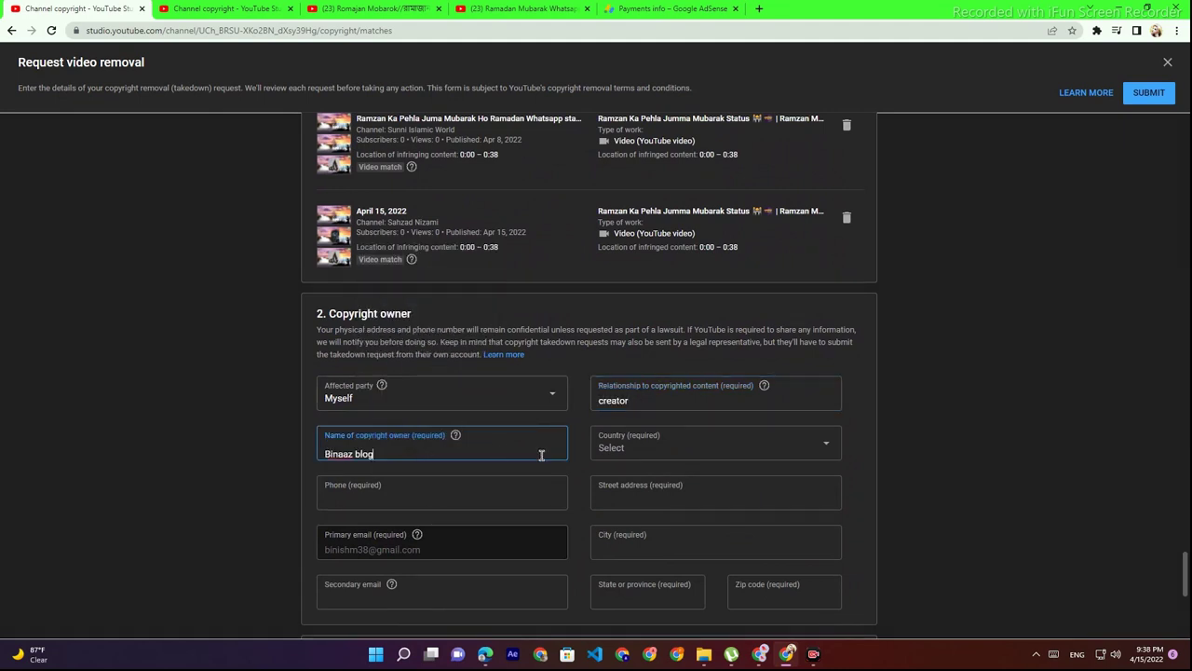
Set the copyright owner's country to Pakistan and fill in the phone number
left_click(671, 451)
key("p")
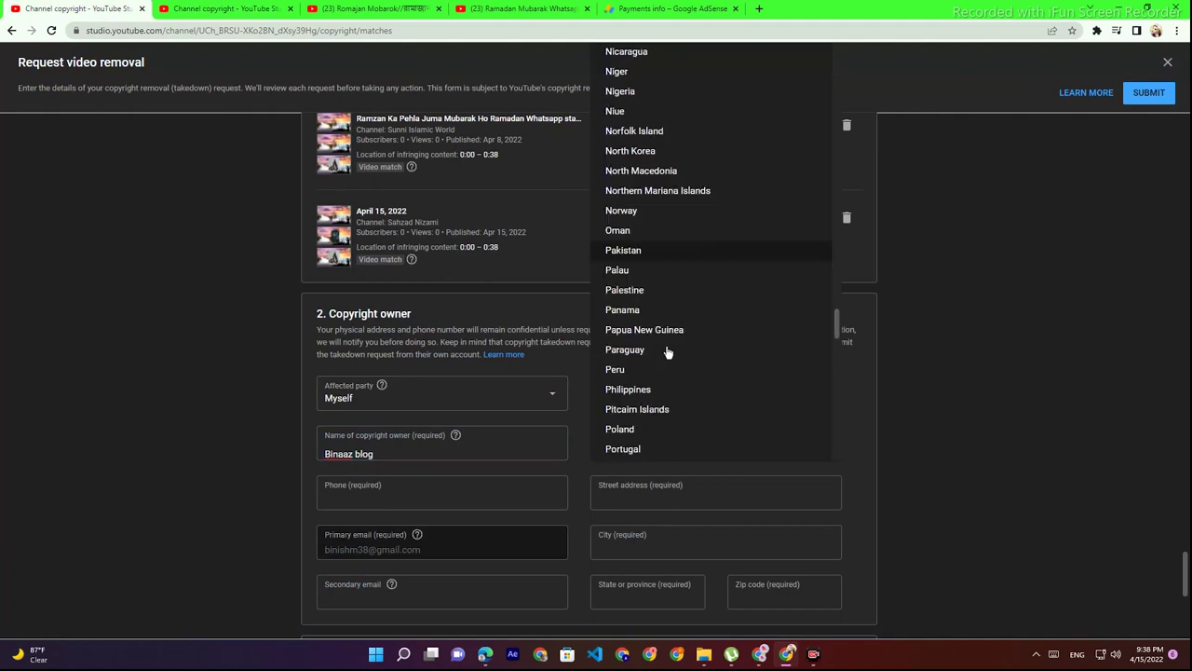
left_click(630, 250)
scroll(438, 430, "down", 1)
left_click(438, 430)
left_click(438, 431)
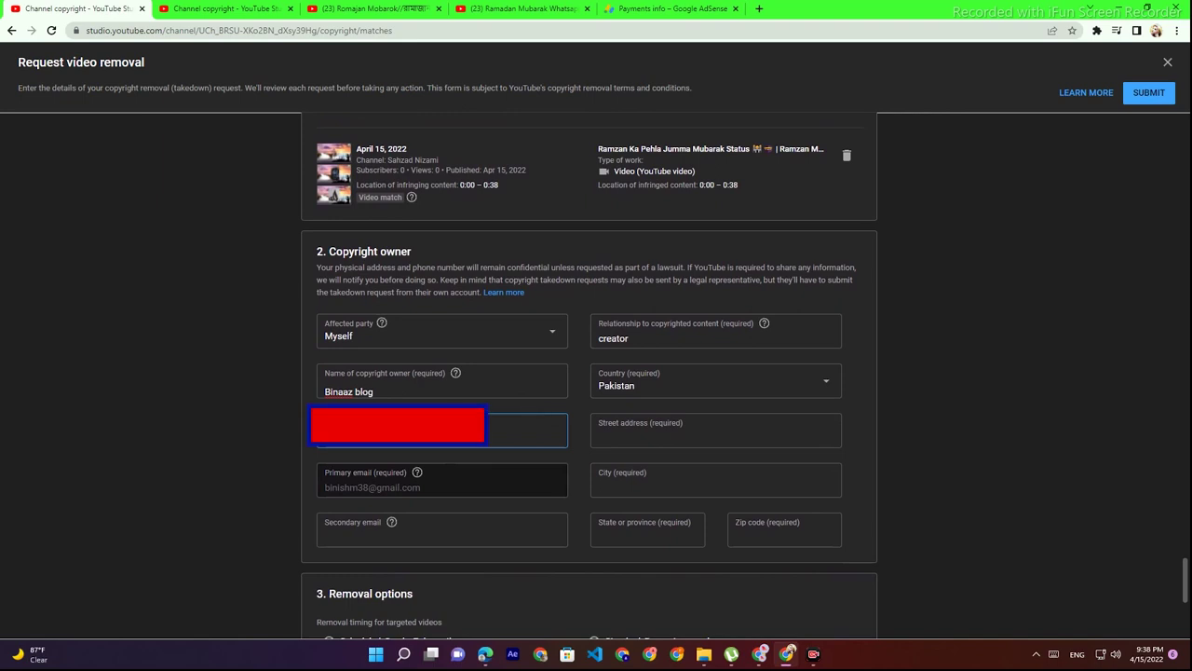
Paste the copyright owner's street address and zip code
right_click(698, 423)
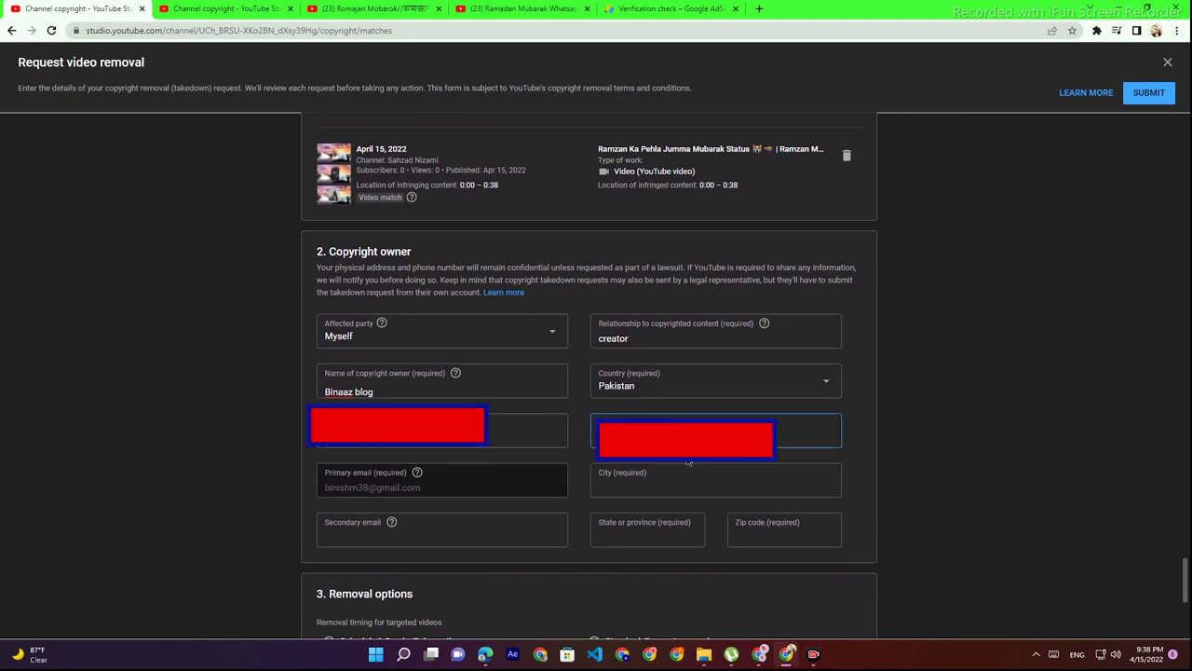
left_click(698, 347)
right_click(639, 430)
left_click(684, 292)
left_click(764, 529)
right_click(764, 529)
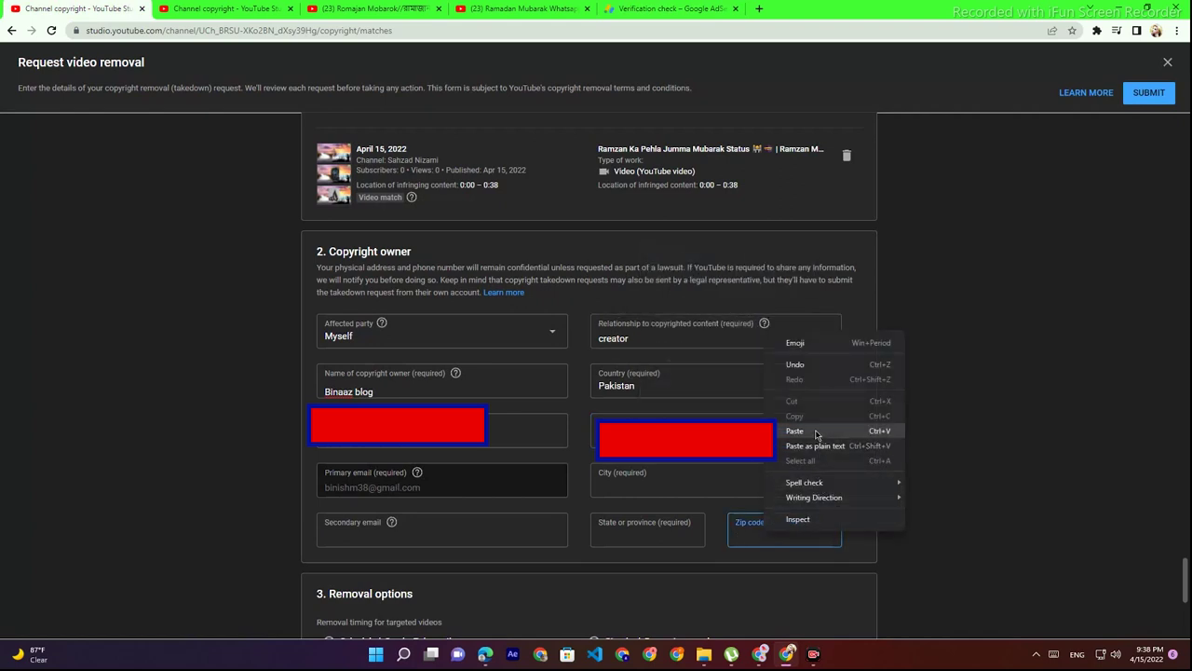
left_click(818, 435)
Fill in the copyright owner's city and the state or province
left_click(640, 483)
type("mul")
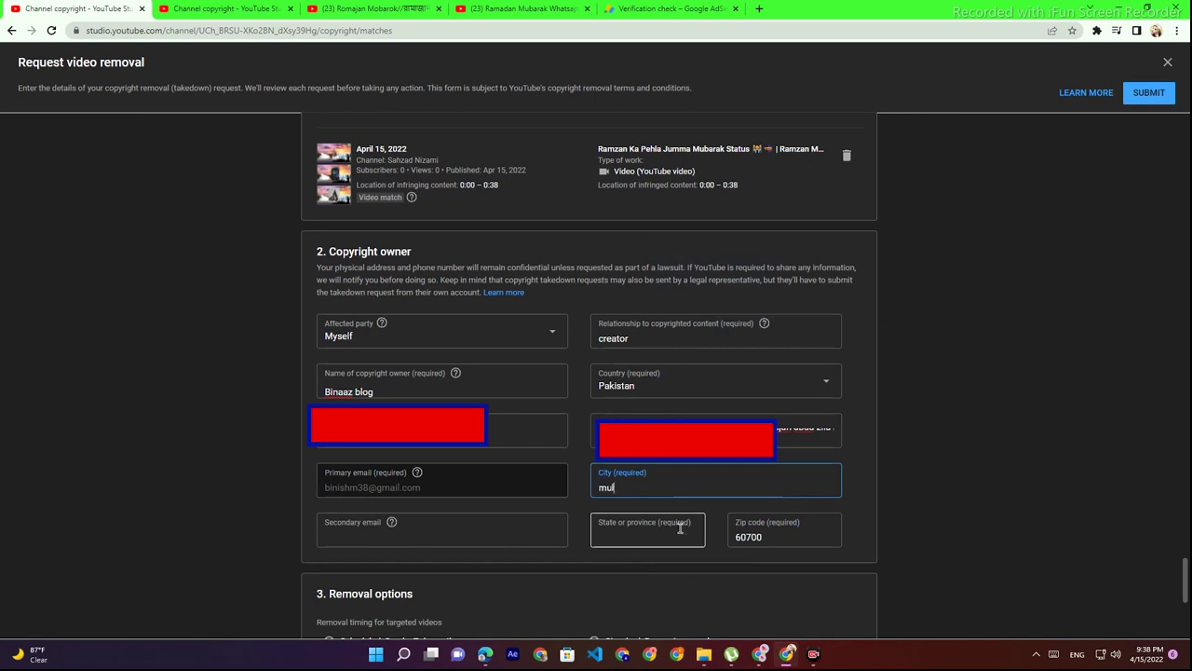
type("tan")
left_click(635, 531)
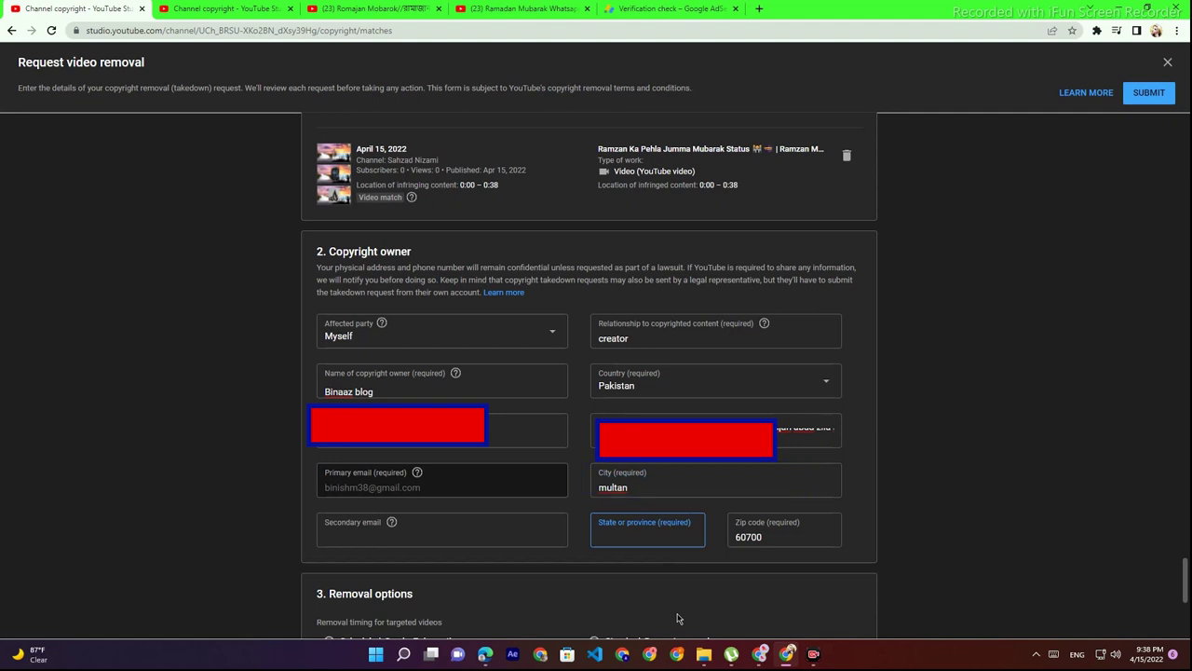
type("pun")
type("jab")
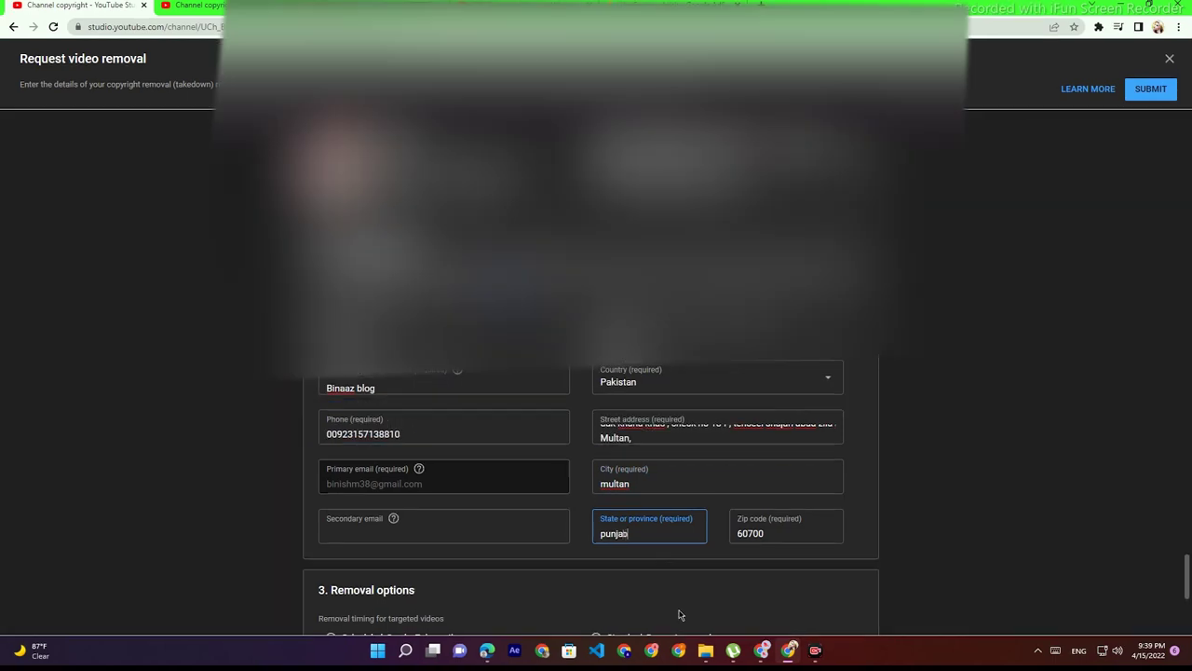
Choose scheduled removal with a 7-day notice and prevent future copies of these videos, certifying worldwide exclusive rights
scroll(662, 609, "down", 2)
scroll(370, 463, "down", 1)
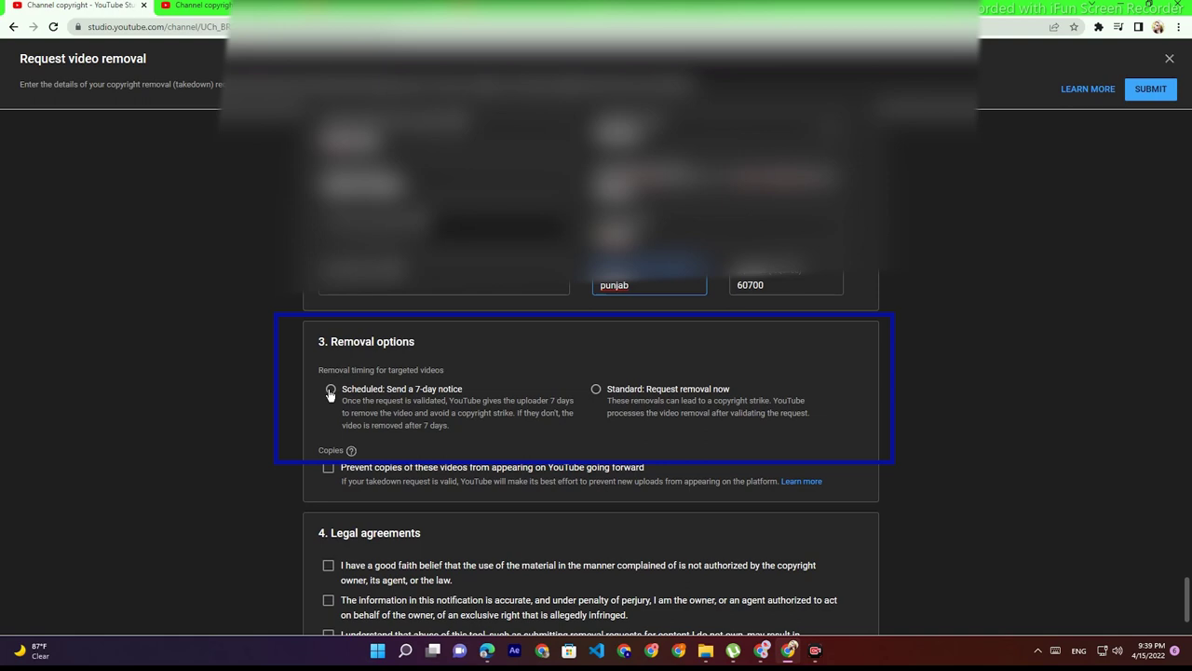
left_click(331, 390)
scroll(373, 354, "down", 1)
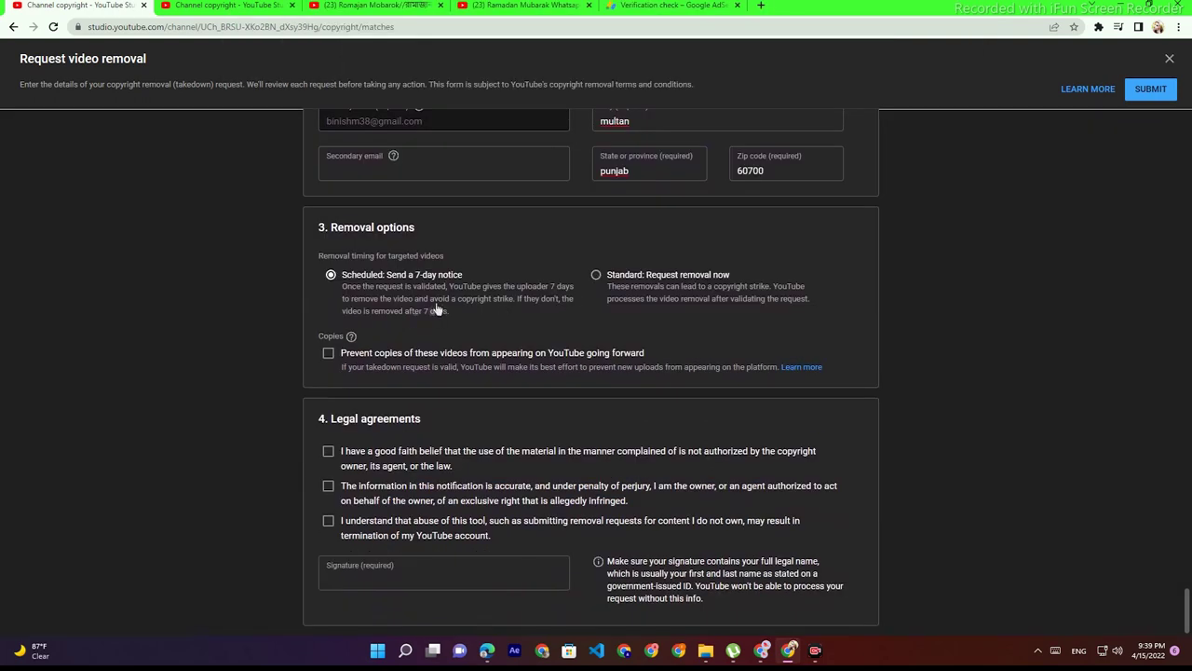
left_click(330, 355)
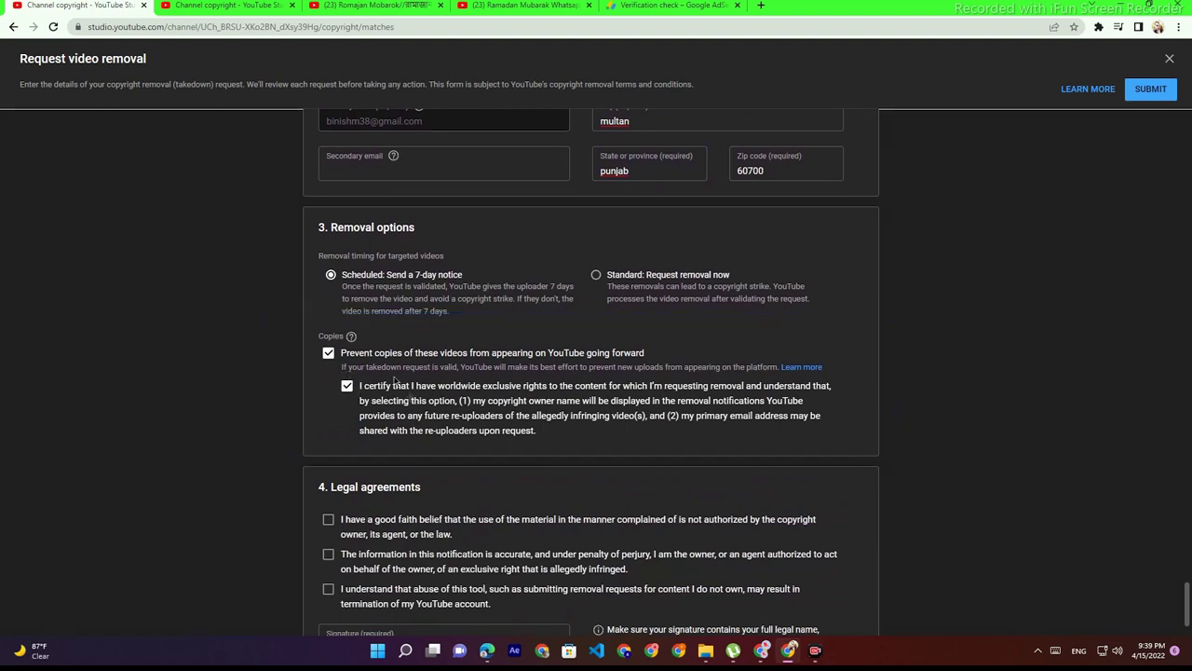
Accept the good faith belief, accuracy under penalty of perjury, and tool abuse agreements
scroll(359, 399, "down", 1)
left_click(328, 451)
left_click(327, 485)
left_click(328, 520)
Paste the owner's full legal name as the signature and submit the removal request for the selected videos
left_click(346, 573)
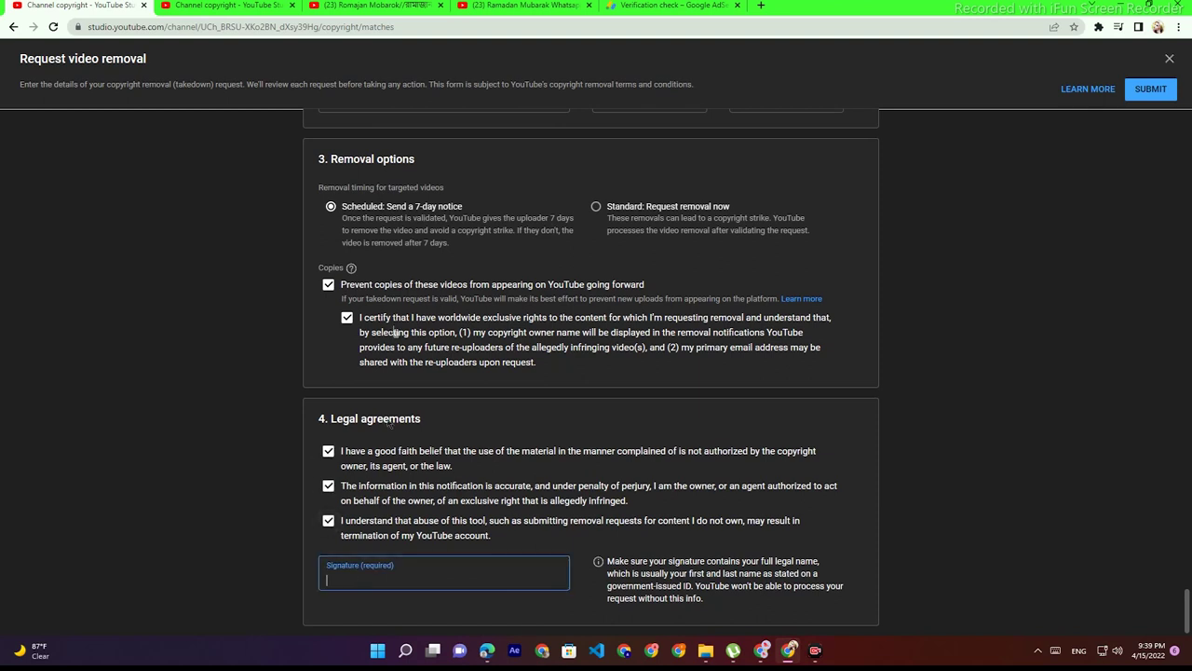
right_click(399, 577)
left_click(410, 483)
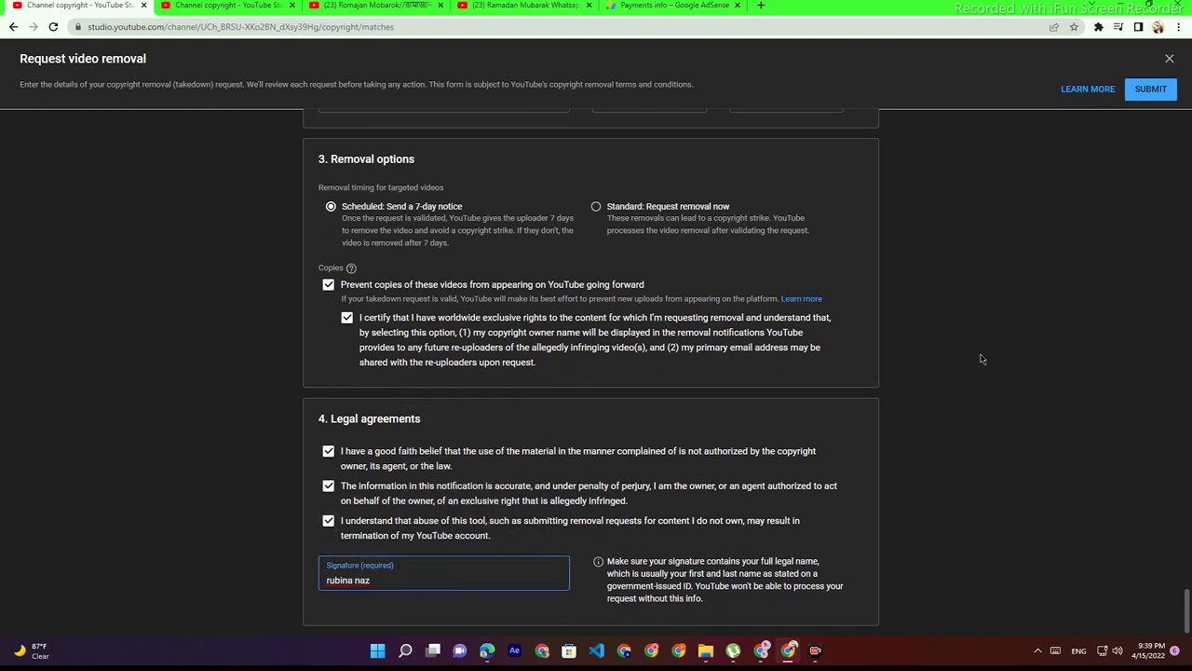
left_click(1149, 97)
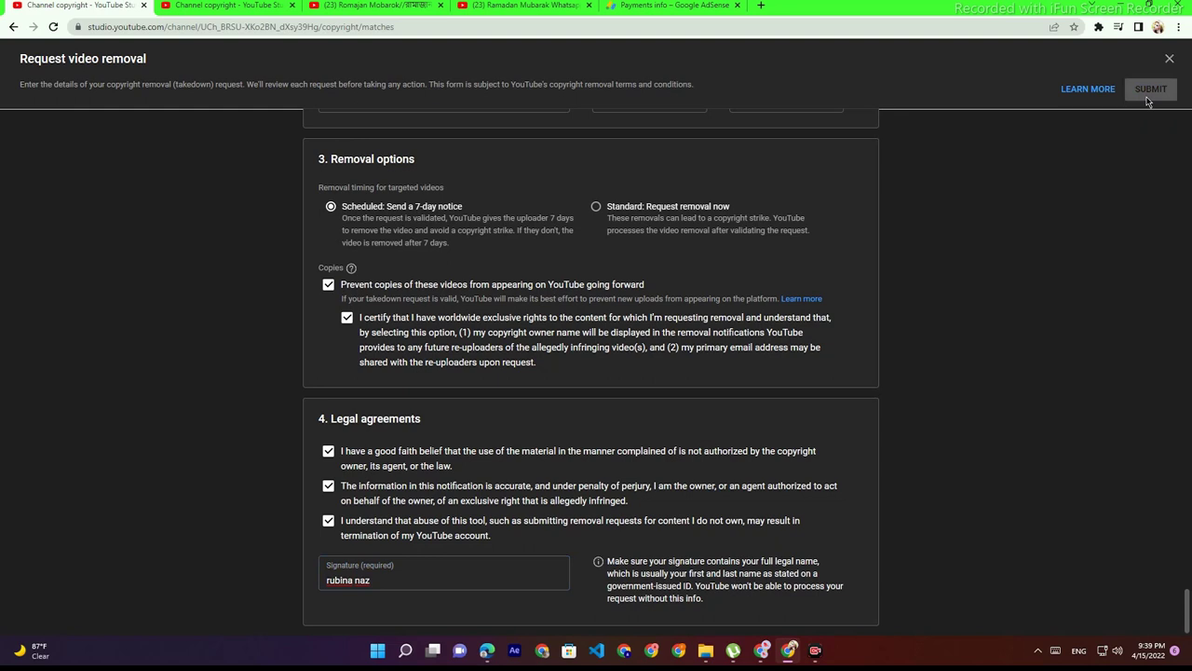